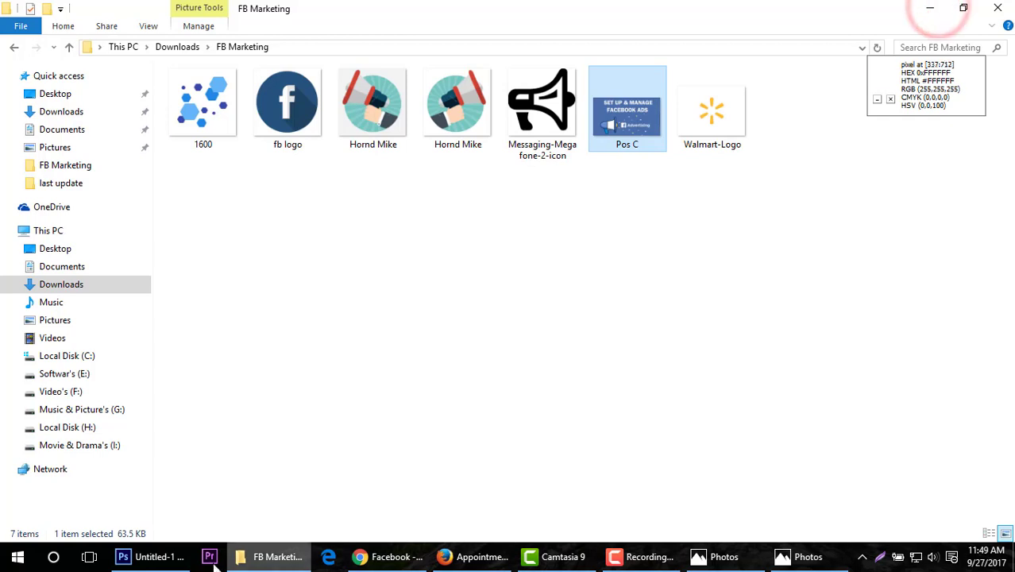
Step: Switch to Photoshop and set the foreground colour to 4a6eaa
click(153, 556)
click(12, 486)
drag(740, 348, 621, 348)
text(4a6eaa)
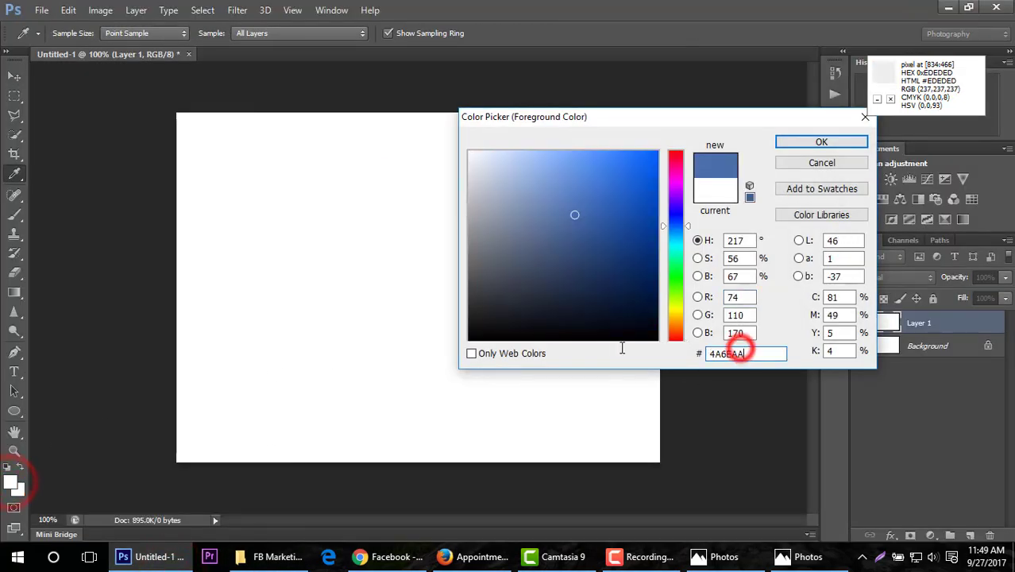
click(836, 139)
Step: Fill Layer 1 with the blue foreground colour using the Paint Bucket Tool
right_click(13, 291)
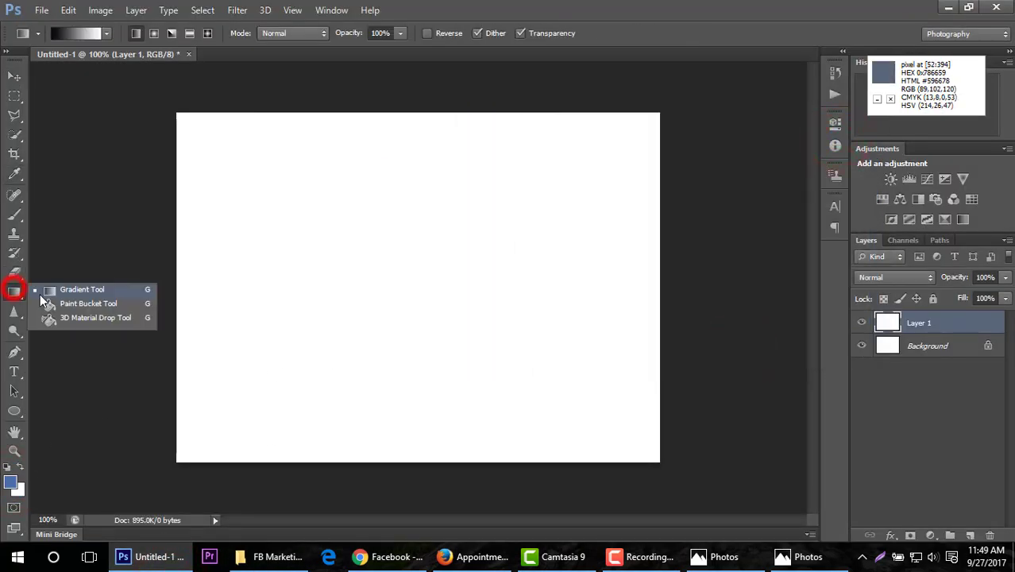
click(53, 289)
right_click(16, 272)
right_click(13, 292)
click(74, 304)
click(474, 270)
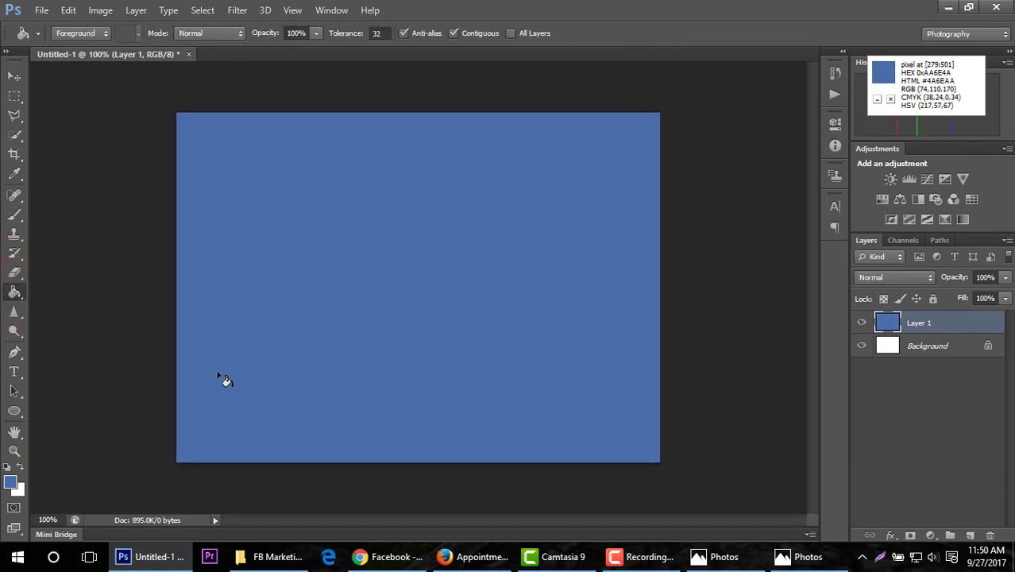
Step: Duplicate the blue Layer 1 and rename the original layer to Background
key(ctrl+j)
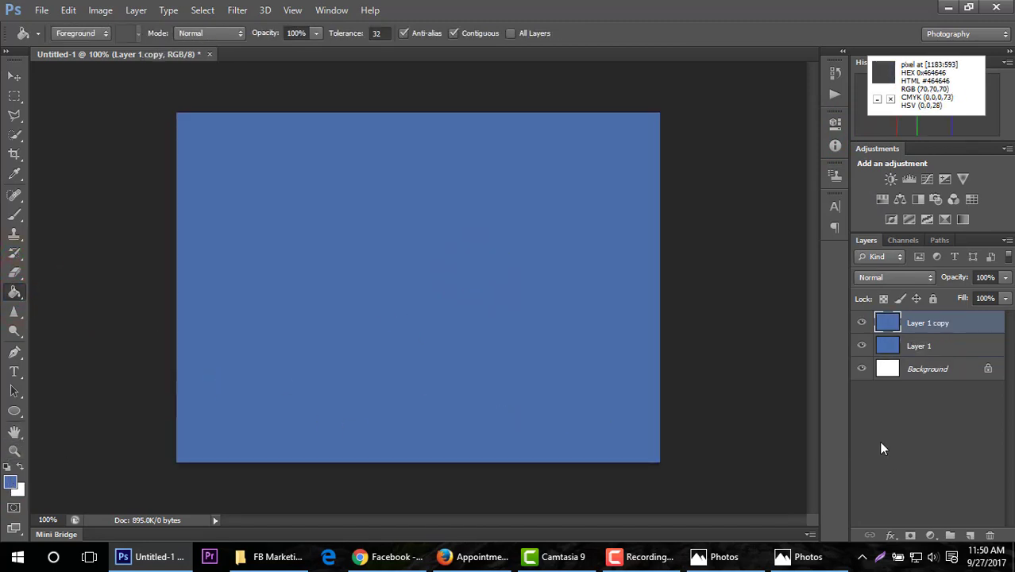
double_click(913, 344)
text(Background)
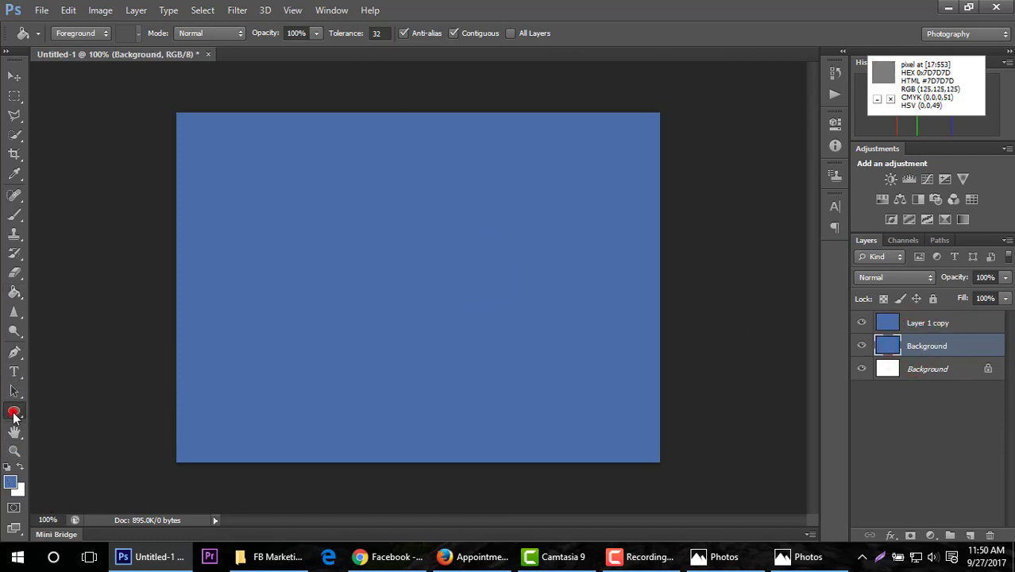
click(14, 413)
click(71, 413)
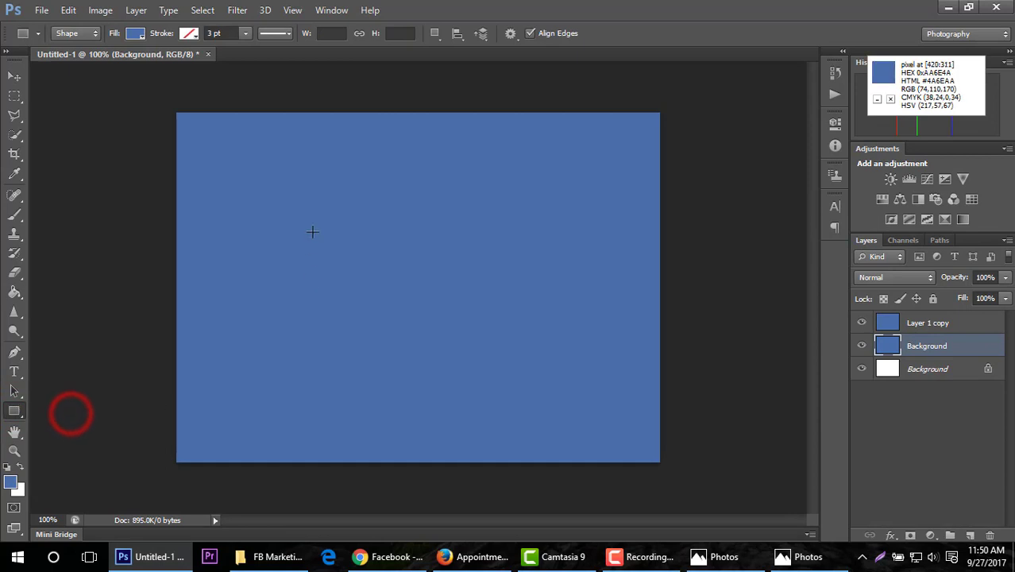
drag(506, 126, 168, 506)
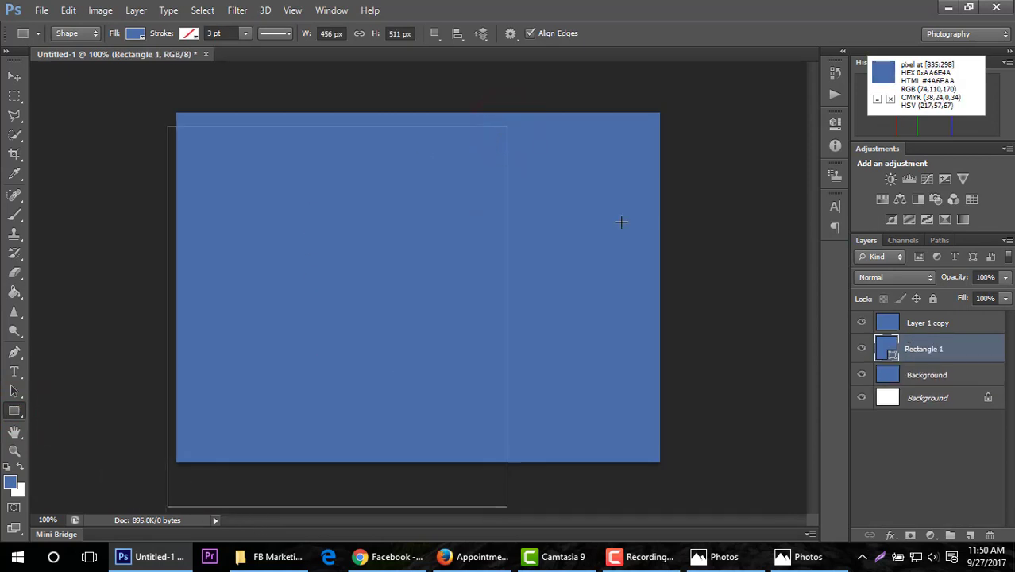
click(300, 334)
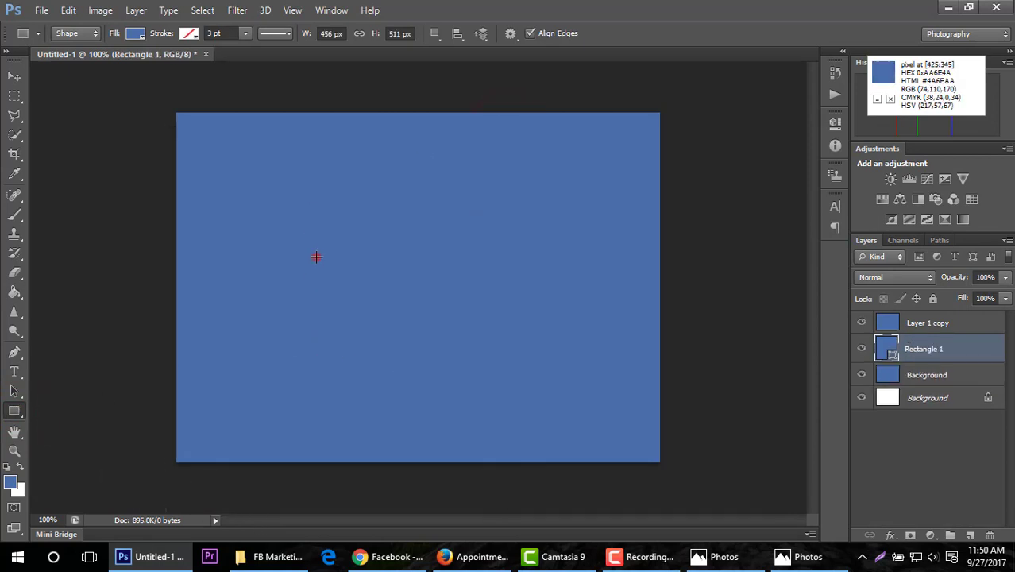
drag(316, 256, 371, 415)
shift+click(951, 378)
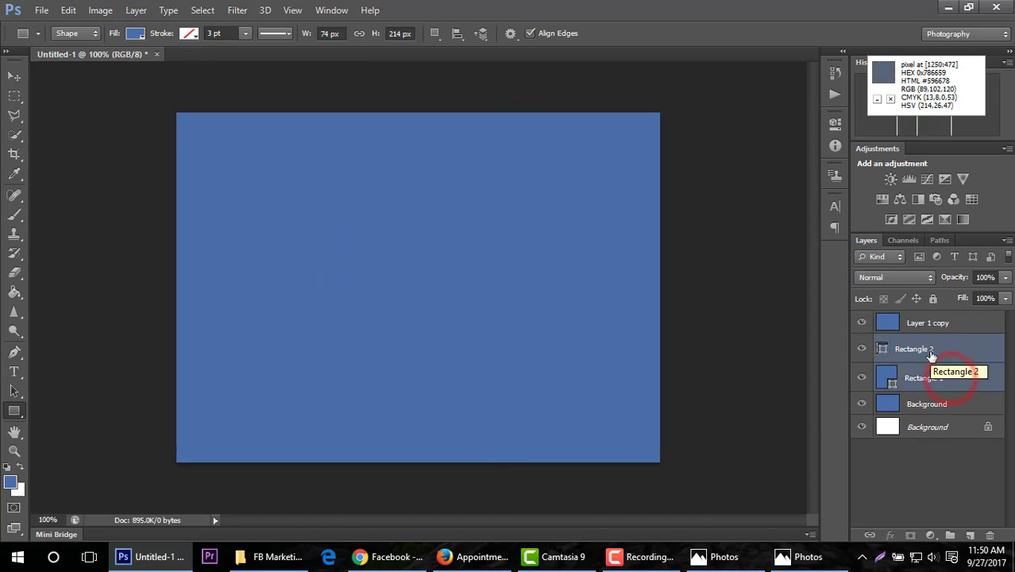
key(Delete)
Step: Draw a rectangle over the right part of the canvas above Layer 1 copy and try to fill it with the Paint Bucket
click(904, 322)
click(14, 407)
drag(673, 109, 396, 467)
click(18, 490)
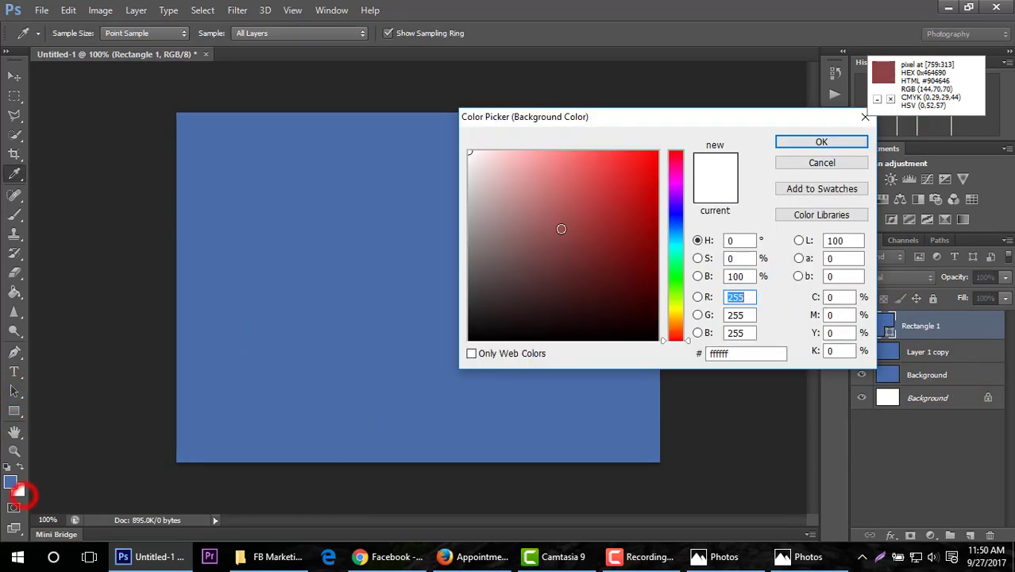
click(836, 143)
click(15, 294)
click(478, 289)
click(478, 216)
click(506, 265)
click(922, 340)
click(596, 287)
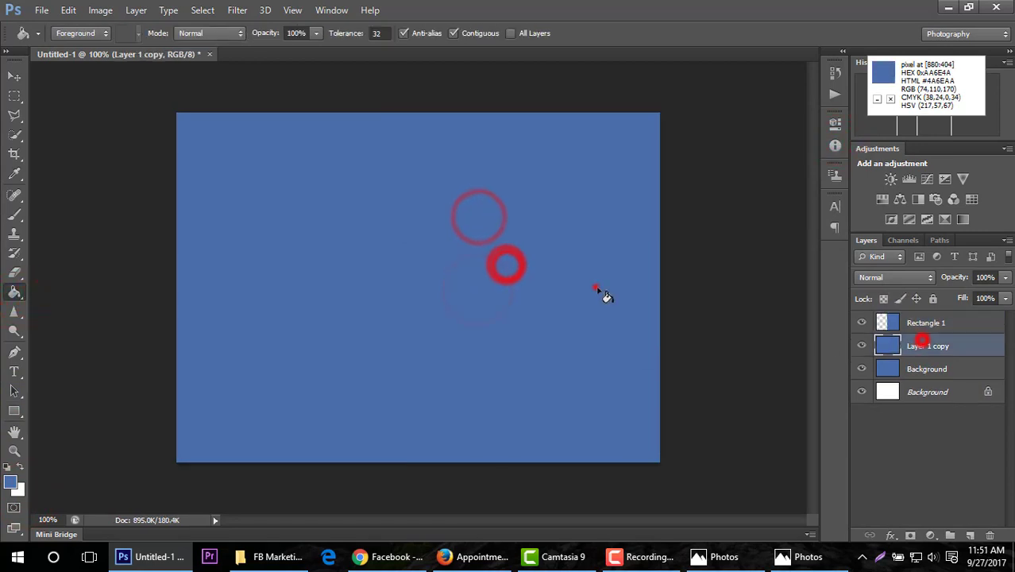
Step: Delete the rectangle layer above Layer 1 copy
click(967, 317)
click(861, 322)
click(909, 347)
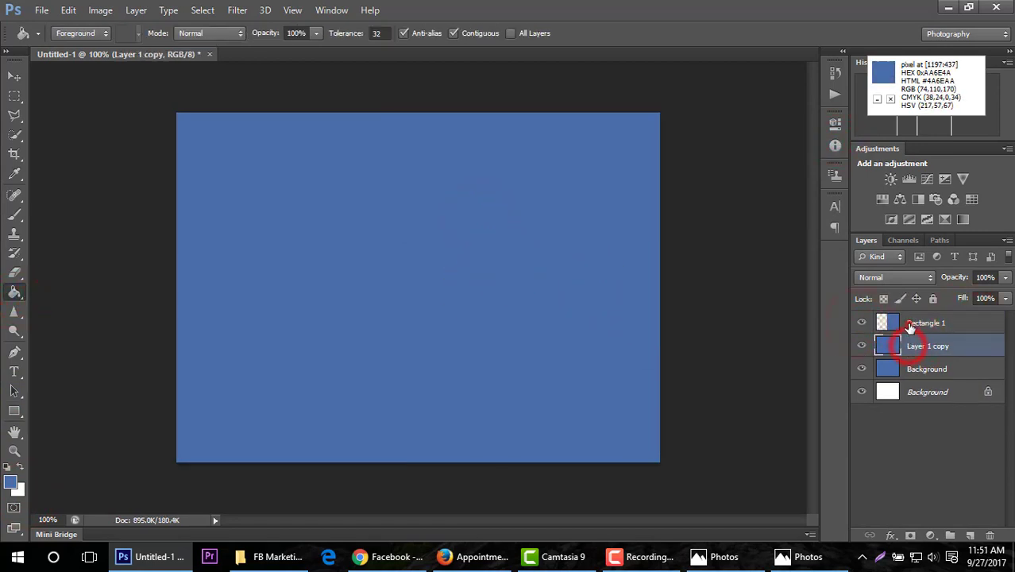
click(910, 322)
key(Delete)
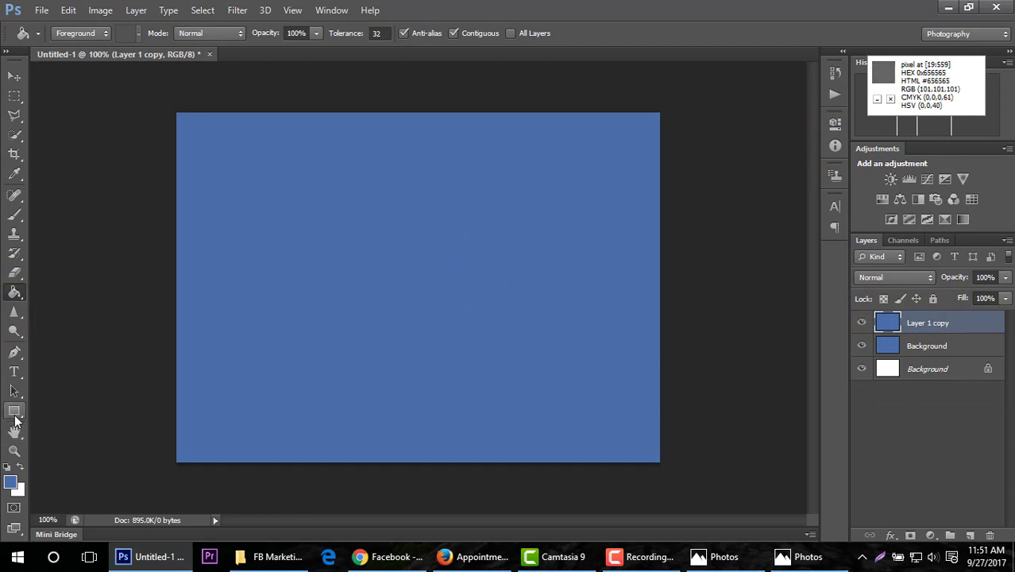
Step: Add a shape across the middle of the canvas above Layer 1 copy
click(18, 489)
click(556, 229)
click(804, 141)
click(7, 410)
drag(268, 333, 607, 301)
Step: Draw a rectangle of about 320 × 562 px over the left part of the canvas, extending beyond its edges
click(14, 410)
click(75, 407)
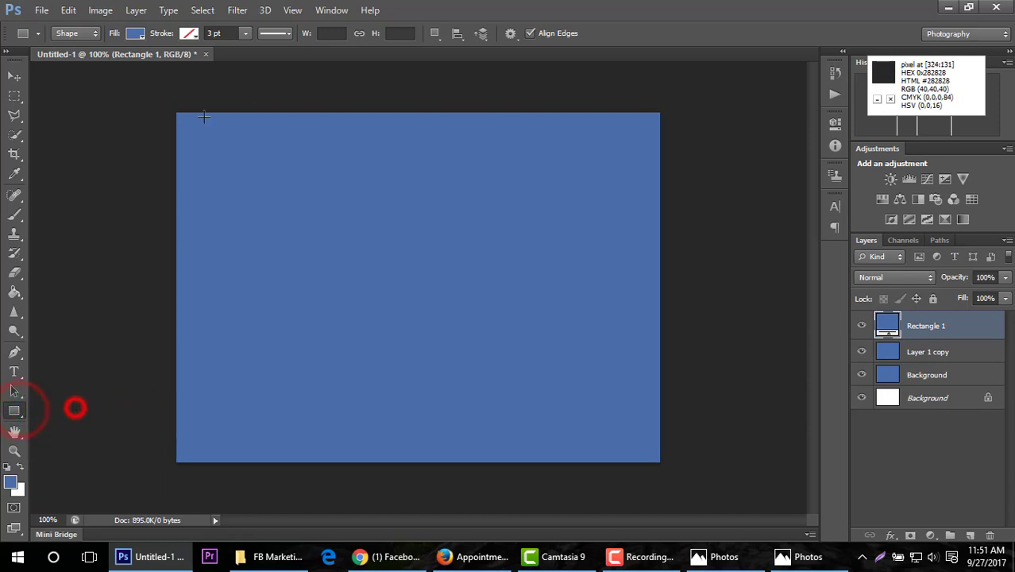
drag(352, 103, 363, 512)
key(ctrl+z)
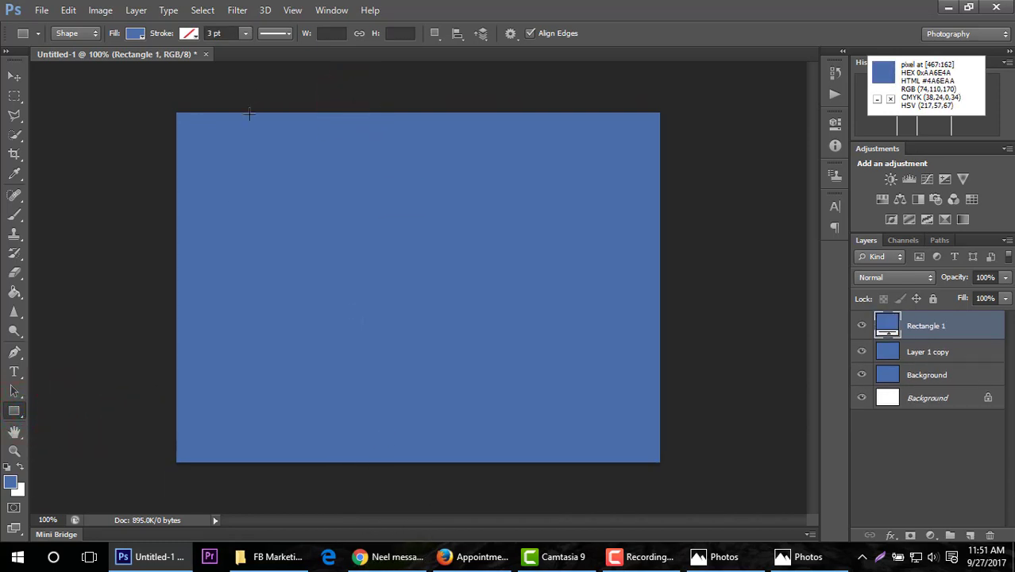
drag(146, 89, 383, 507)
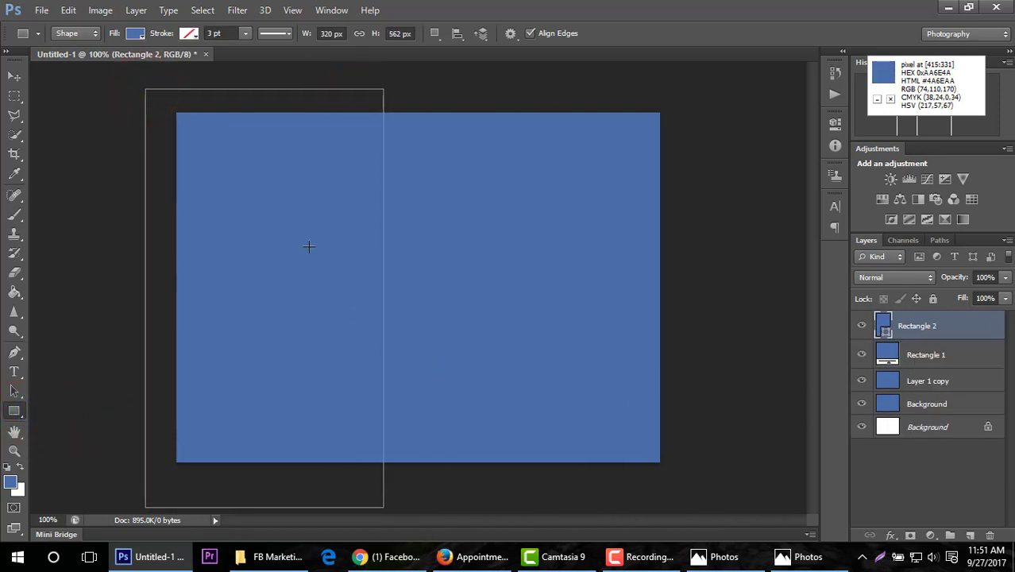
Step: Rasterize the Rectangle 2 shape and fill it with the blue foreground colour
click(13, 292)
click(236, 326)
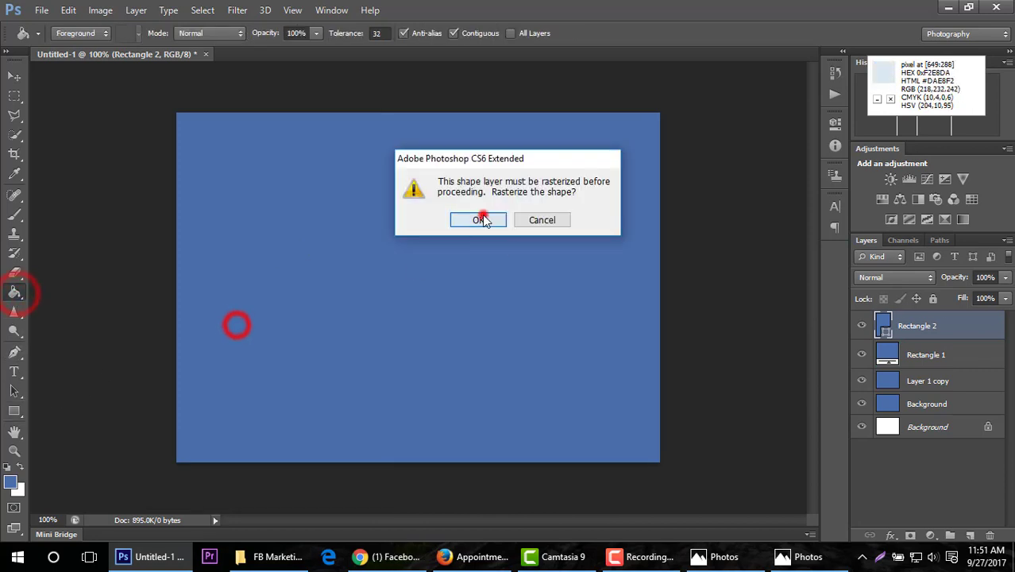
click(482, 217)
click(273, 284)
Step: Set the foreground colour to white and fill the left rectangle with it
click(17, 488)
click(804, 144)
click(13, 486)
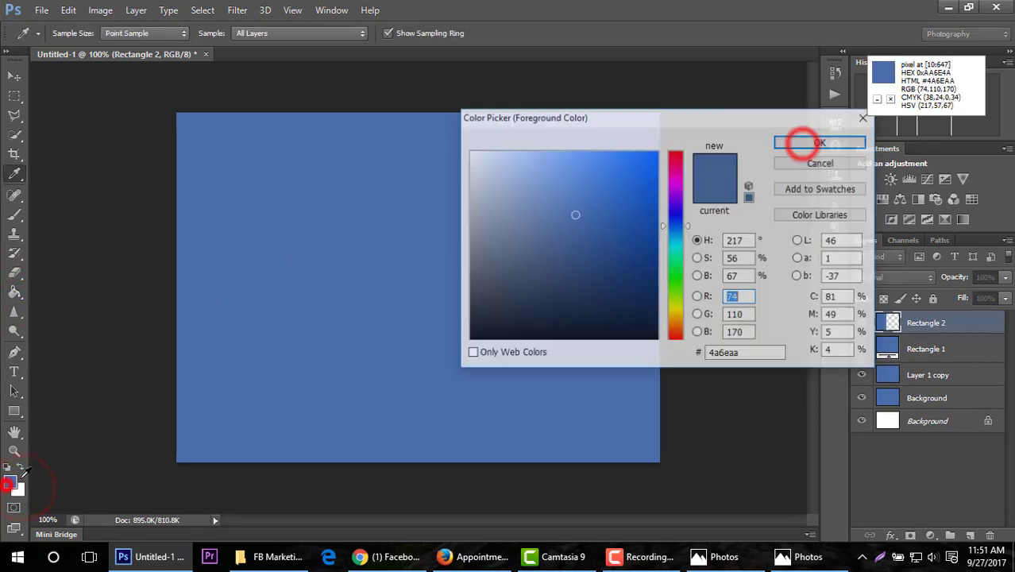
drag(540, 213, 443, 383)
click(809, 142)
click(308, 252)
Step: Rotate the white rectangle to about 56° and stretch its height to about 193%, placing it diagonally across the canvas
key(ctrl+t)
drag(438, 180, 571, 90)
drag(451, 201, 663, 249)
drag(302, 465, 79, 530)
drag(517, 347, 512, 320)
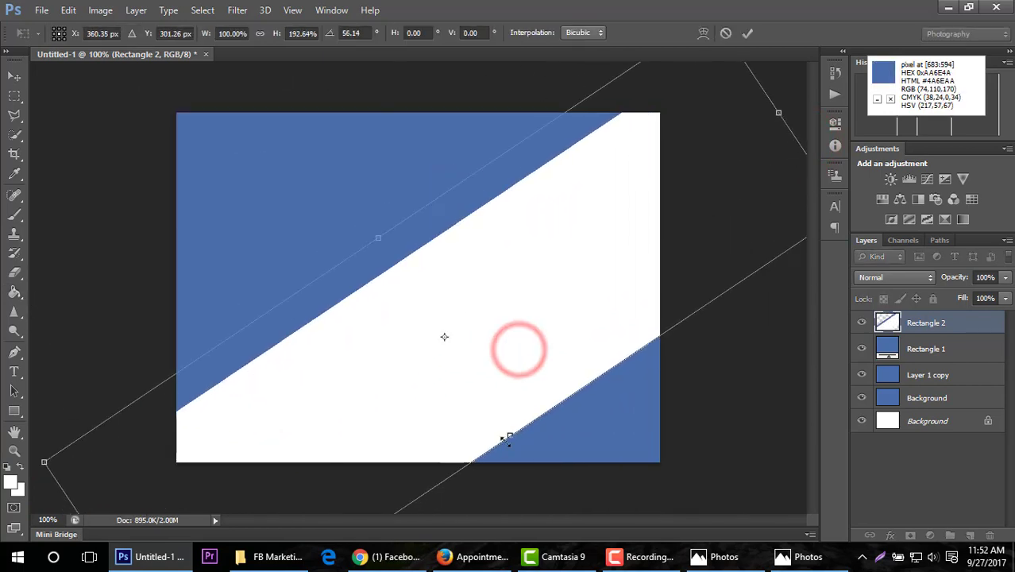
Step: Enlarge and rotate the white rectangle so it covers the right side of the canvas with a steep slanted left edge
drag(515, 437, 632, 540)
drag(550, 371, 584, 395)
drag(364, 171, 253, 262)
drag(584, 329, 526, 329)
key(Return)
Step: Choose the Gradient Tool and set the background colour to 4b6da7
key(g)
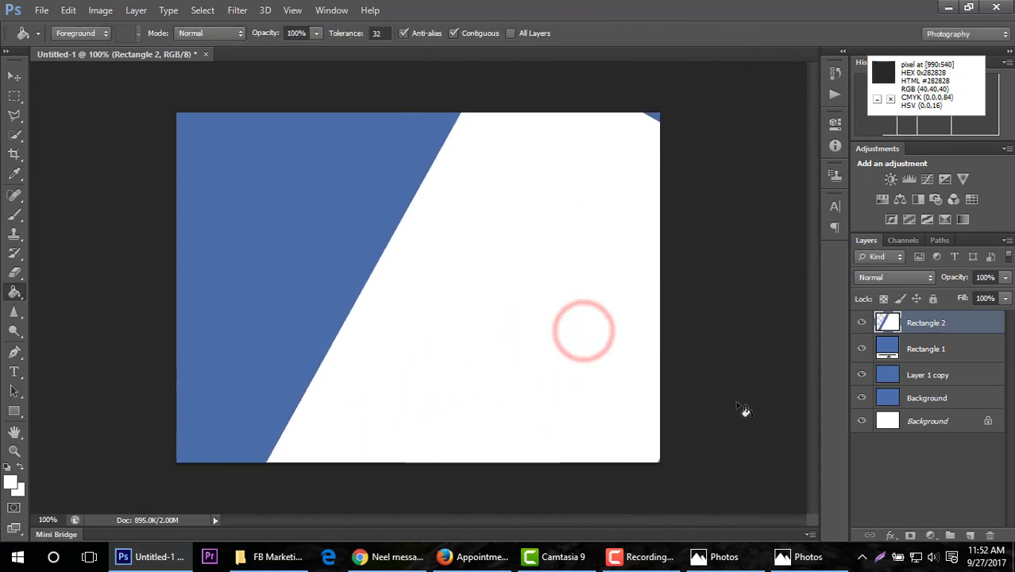
click(14, 292)
click(74, 288)
key(i)
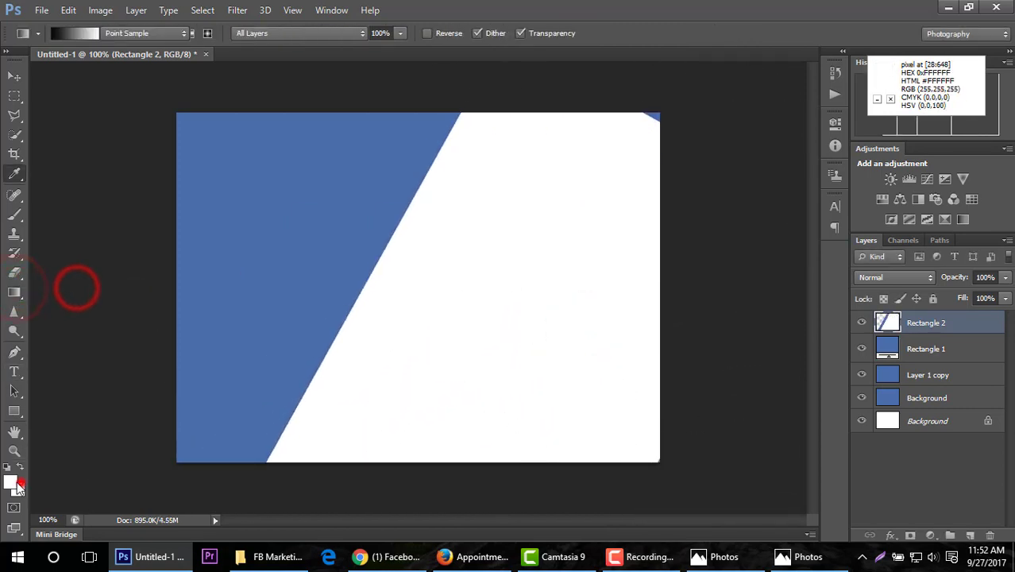
click(18, 485)
click(316, 226)
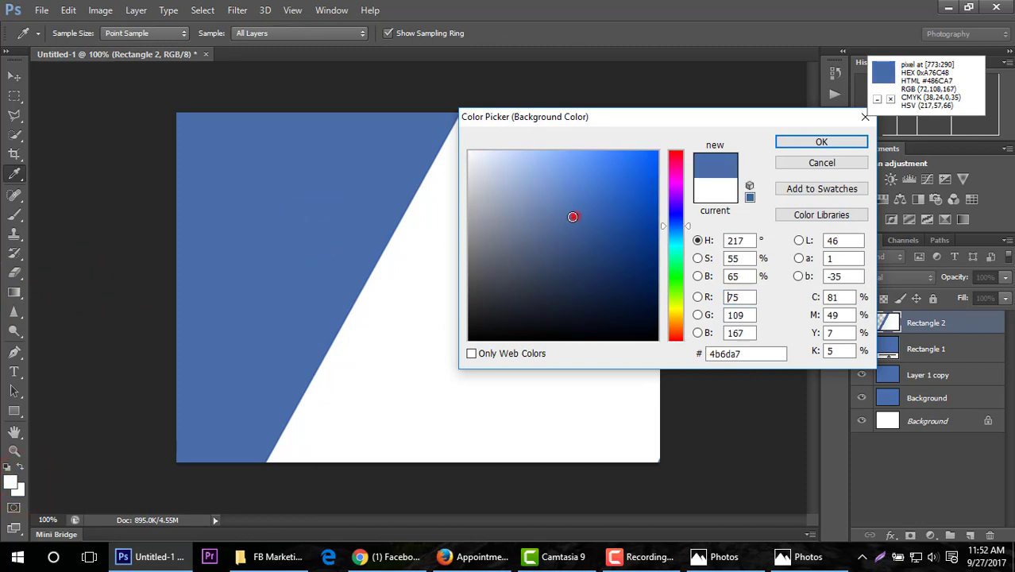
click(801, 140)
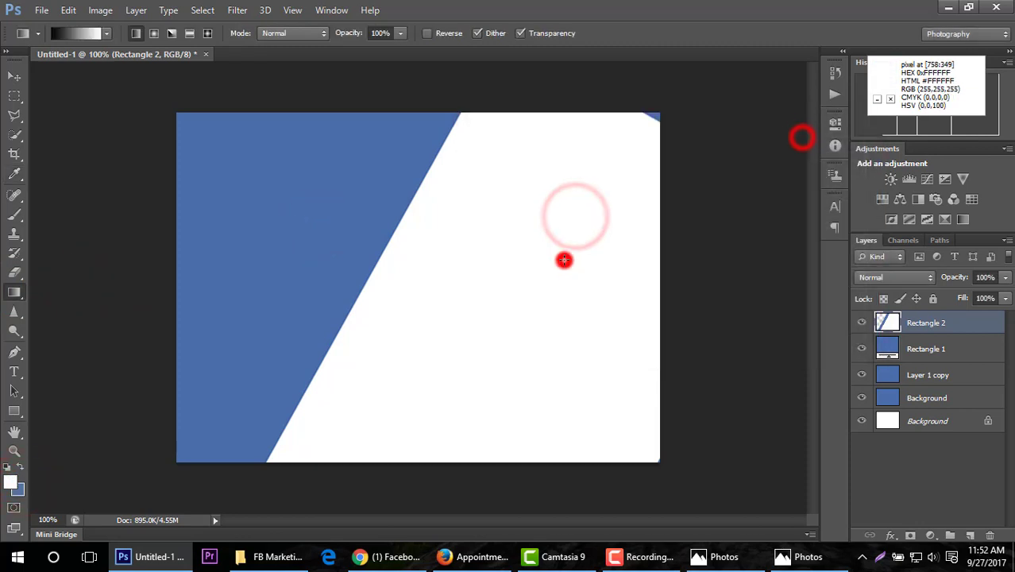
Step: Try to recolour the white slanted shape with the Paint Bucket Tool
click(15, 292)
click(56, 305)
click(698, 305)
click(605, 306)
Step: Set the background colour to 8699b9 and try filling the white slanted shape again
click(20, 491)
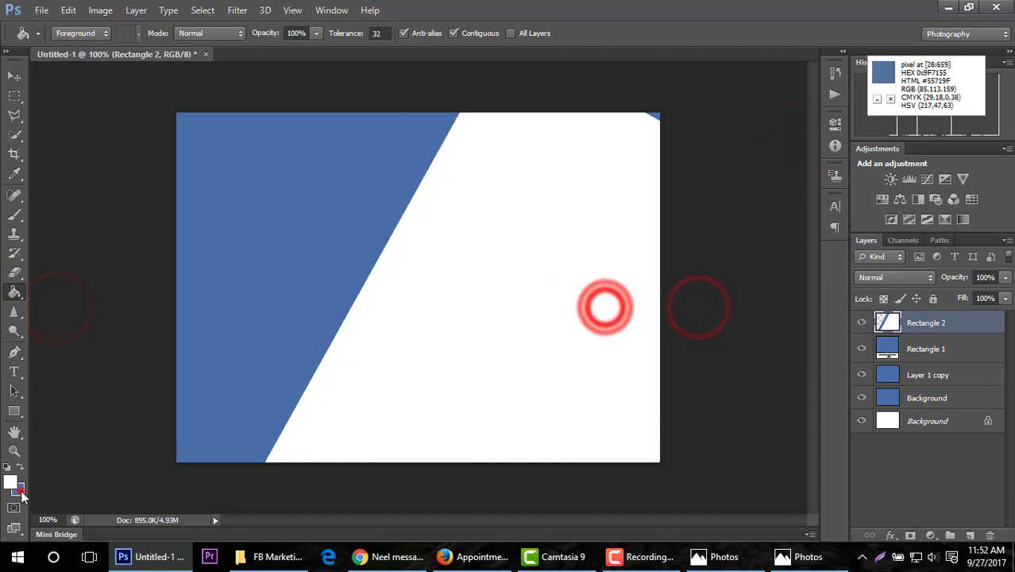
click(13, 482)
click(521, 204)
click(798, 140)
click(540, 268)
click(637, 167)
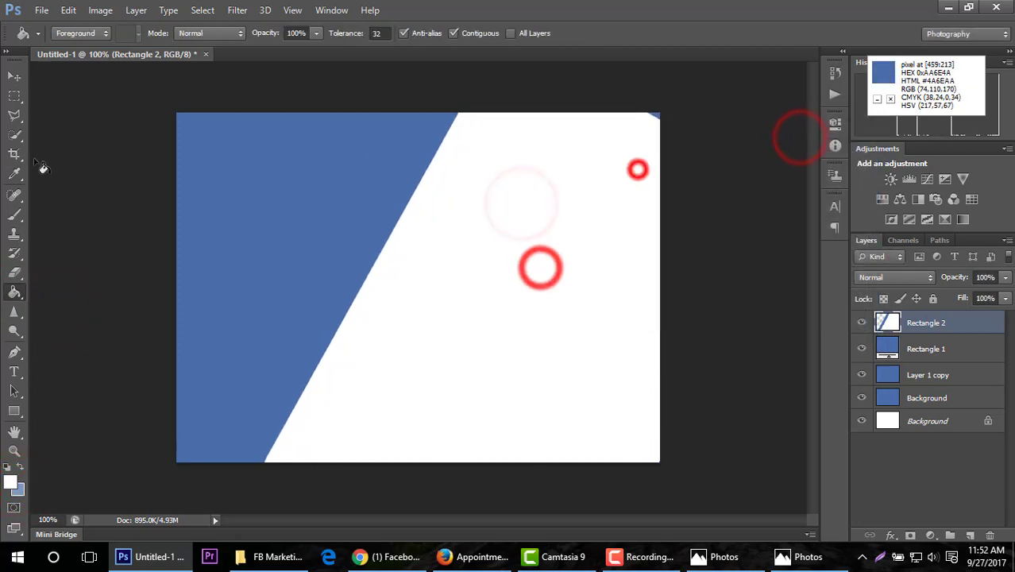
Step: Move the white slanted shape slightly to the right to cover the canvas's upper-right corner, and check its layer by toggling visibility
click(11, 76)
drag(512, 310, 537, 313)
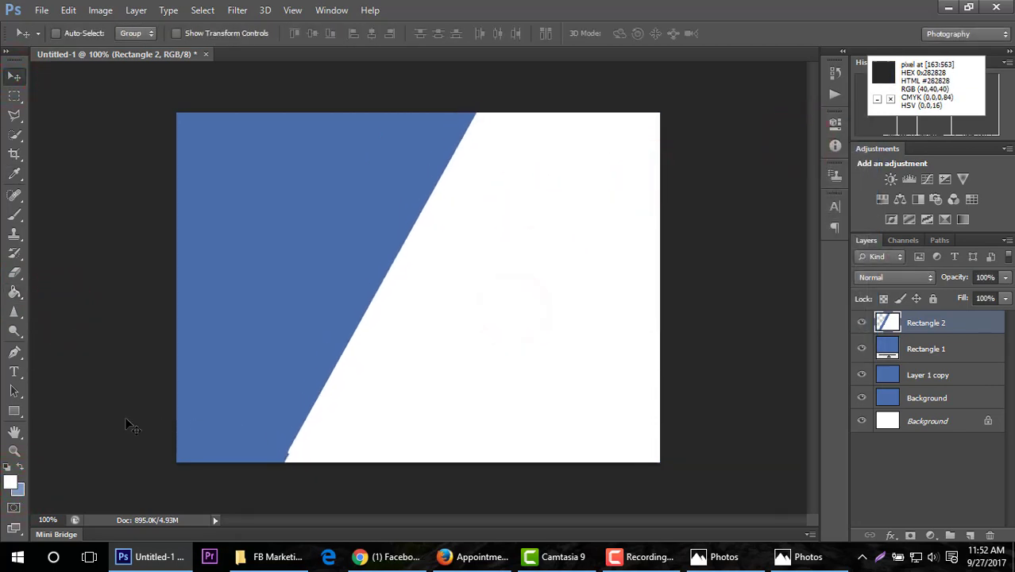
right_click(888, 324)
click(937, 324)
click(860, 323)
click(861, 322)
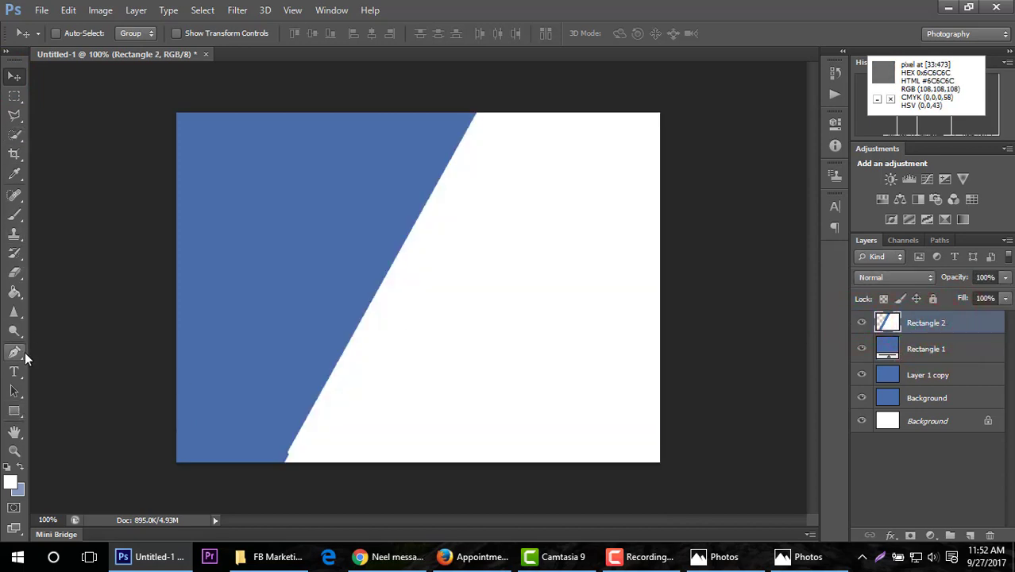
Step: Choose the Gradient Tool and change the background colour to a brighter light blue, leaving the foreground white
right_click(15, 292)
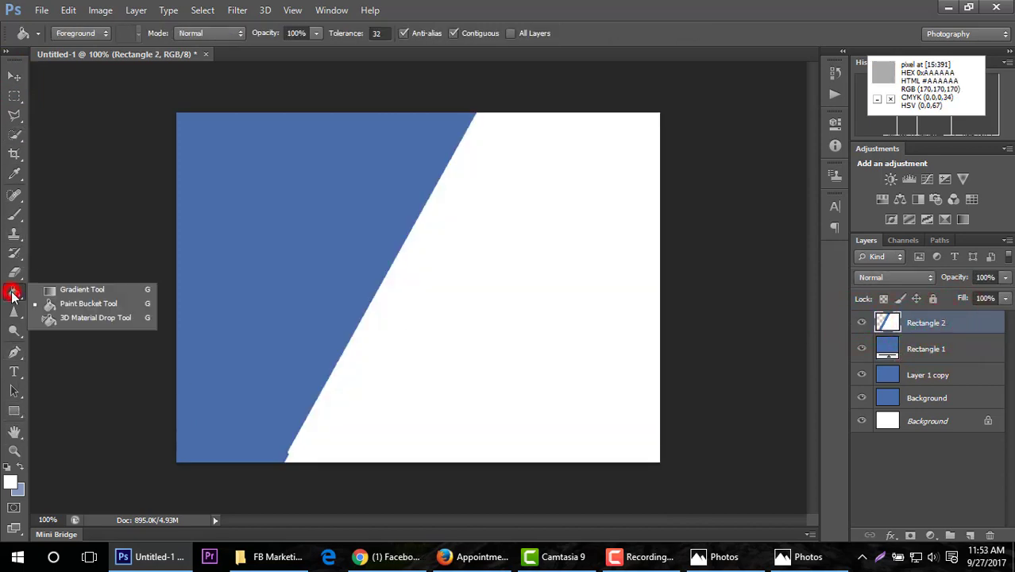
click(111, 287)
click(19, 490)
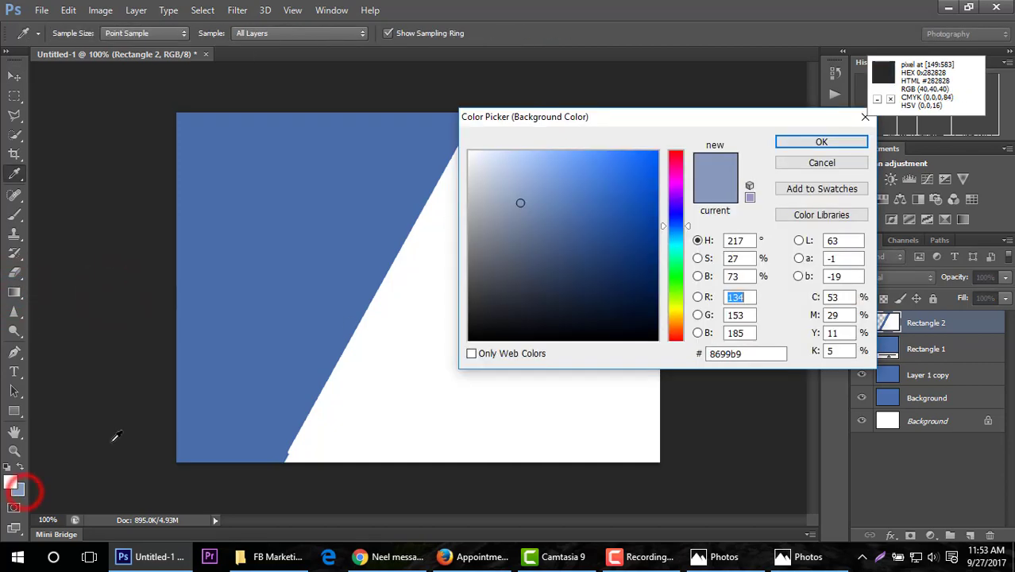
click(14, 481)
click(533, 167)
click(550, 176)
click(786, 142)
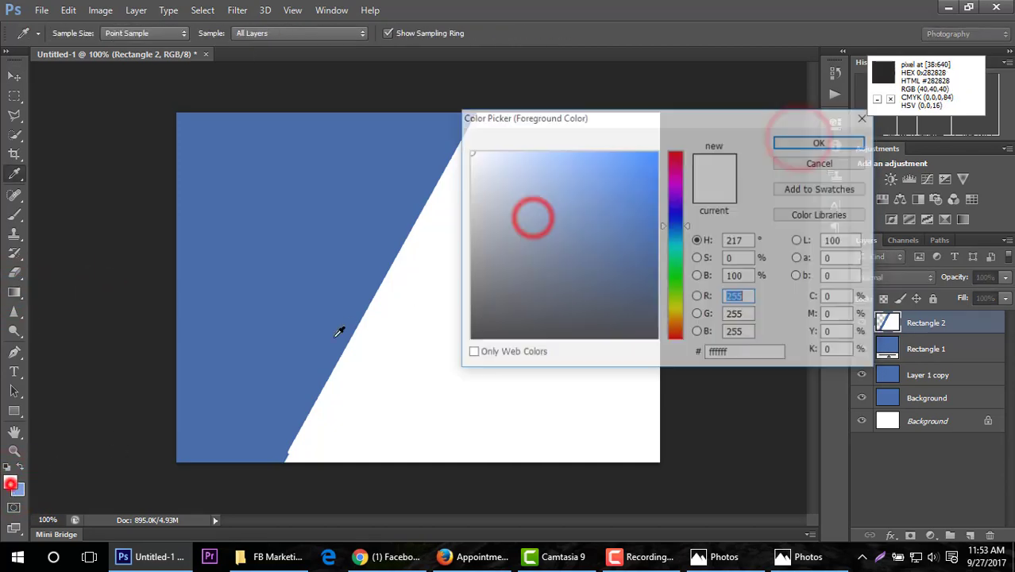
click(768, 138)
Step: Choose the Paint Bucket Tool and apply the white foreground colour to the slanted shape
right_click(15, 292)
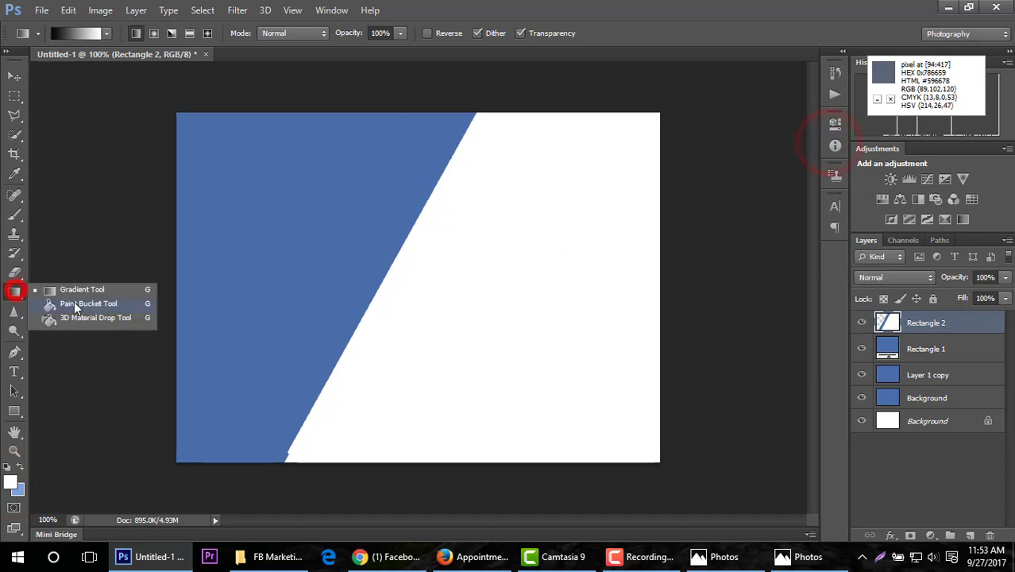
click(75, 301)
click(480, 288)
click(485, 321)
Step: Set the foreground colour to 005cf6 and fill the slanted shape with it
click(12, 483)
drag(616, 224, 657, 157)
click(776, 144)
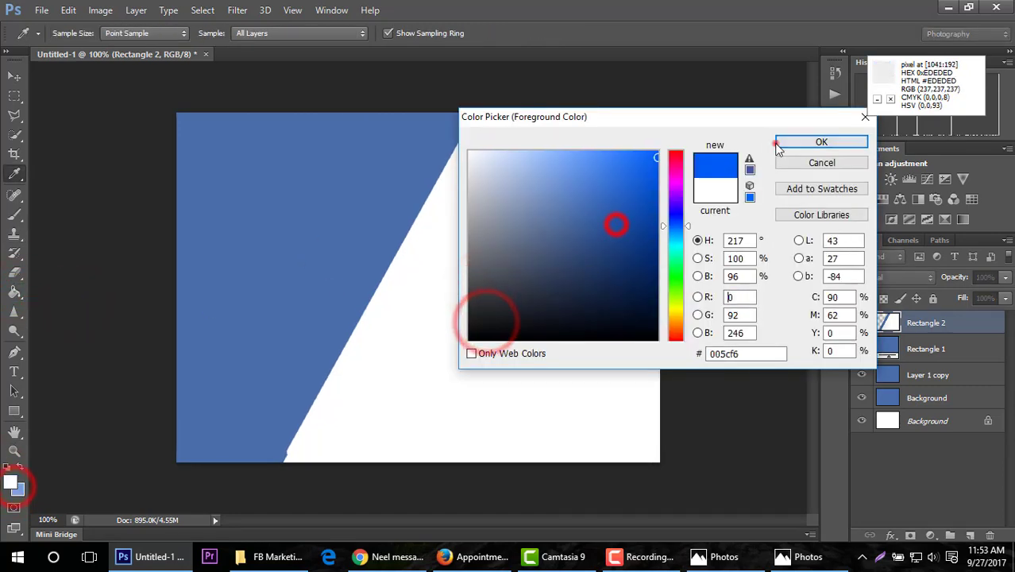
click(776, 144)
click(550, 217)
Step: Set the foreground colour to pale blue BBC7DC and fill the slanted shape with it
click(10, 482)
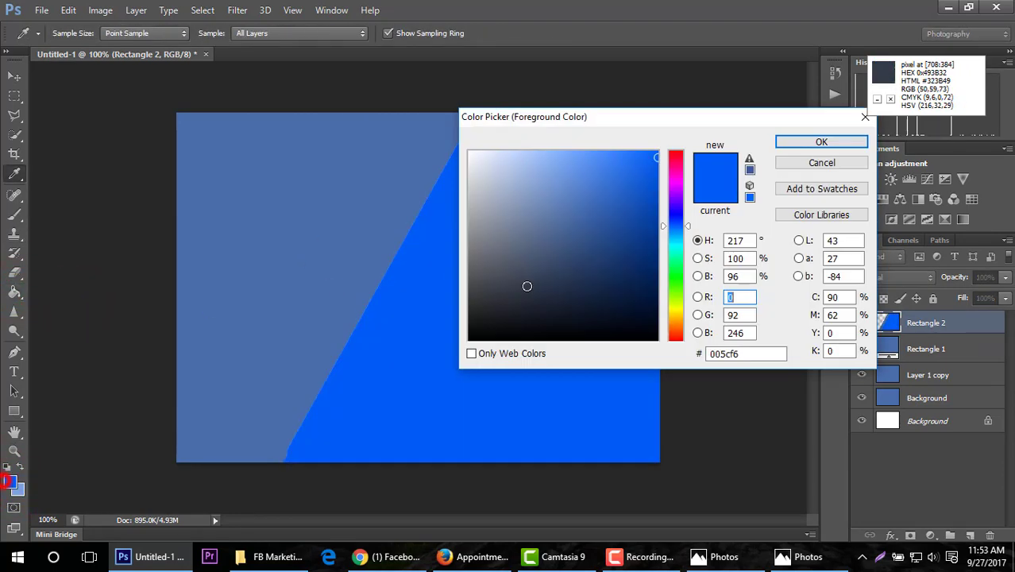
click(544, 230)
click(323, 213)
mouse_move(550, 230)
mouse_down()
mouse_move(529, 185)
mouse_move(497, 176)
mouse_up()
click(797, 142)
click(500, 261)
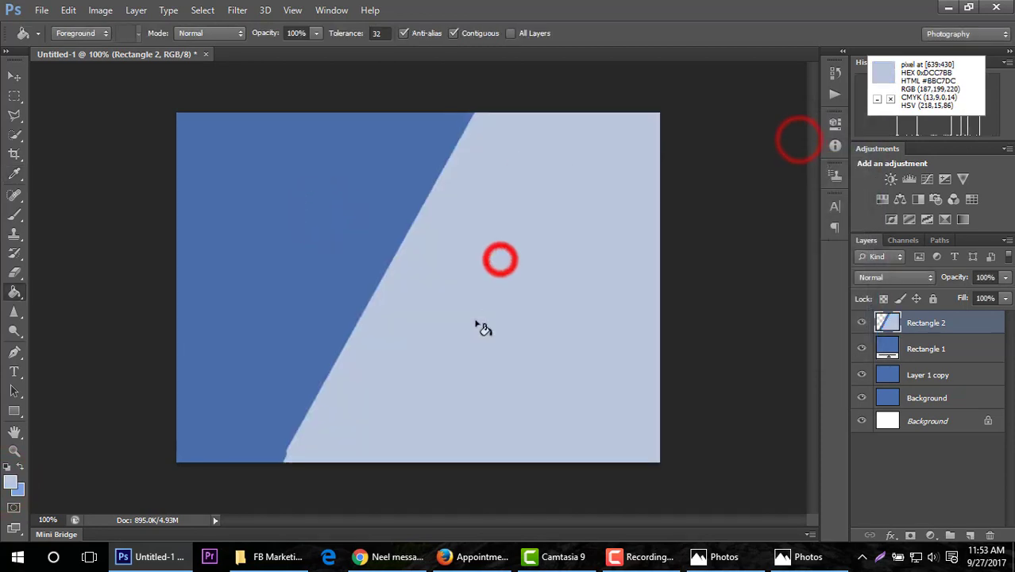
click(418, 381)
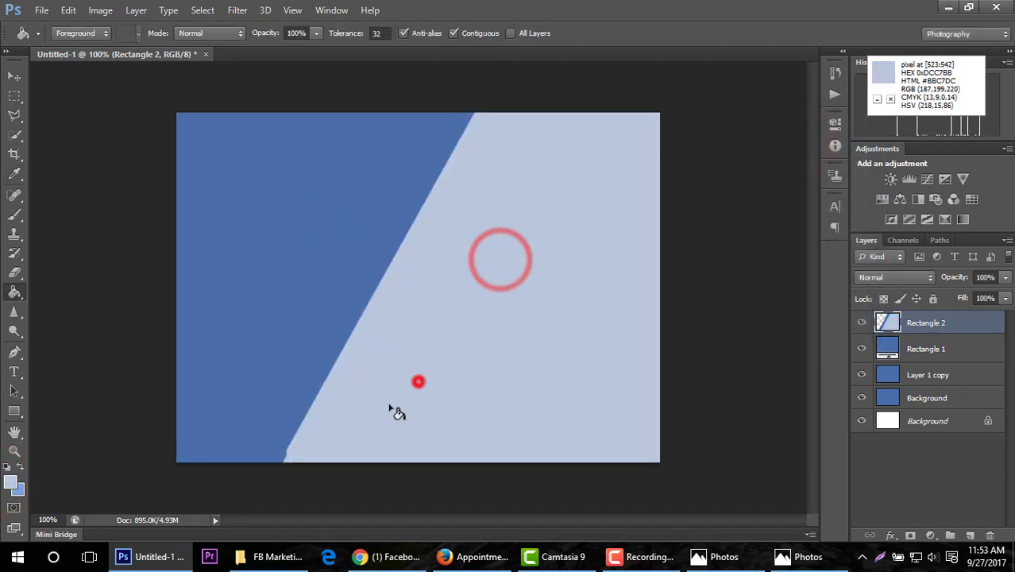
Step: Open the foreground colour picker, then view the fb logo image from the FB Marketing folder to examine its dark blue
click(11, 481)
mouse_move(584, 192)
mouse_down()
mouse_move(584, 155)
mouse_move(560, 196)
mouse_up()
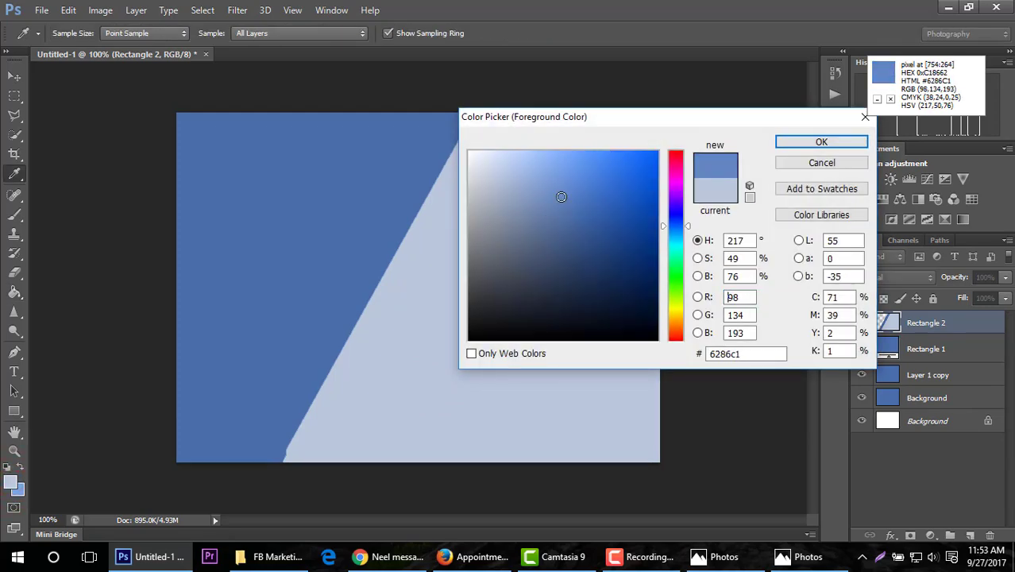
click(274, 557)
double_click(303, 110)
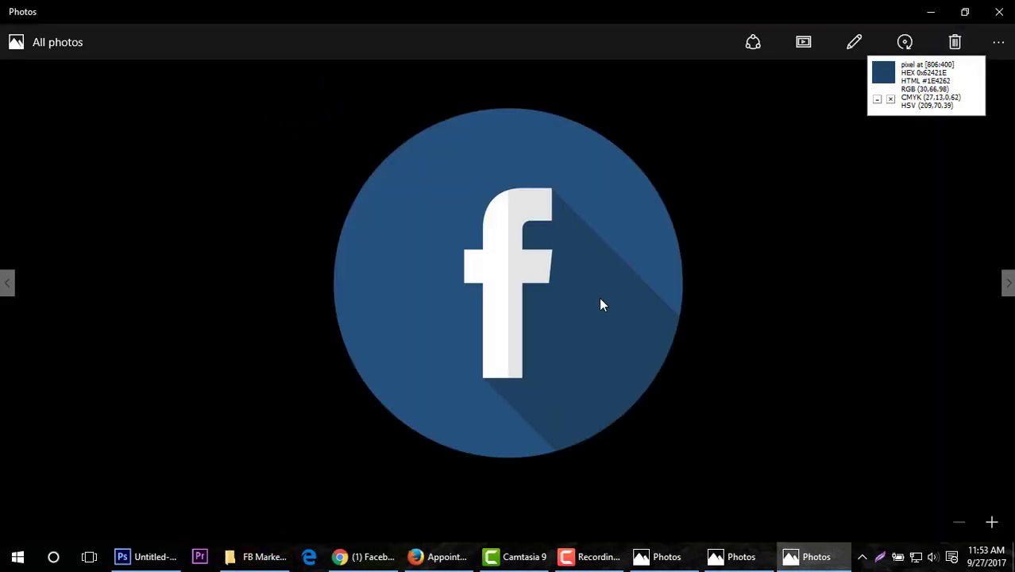
click(930, 11)
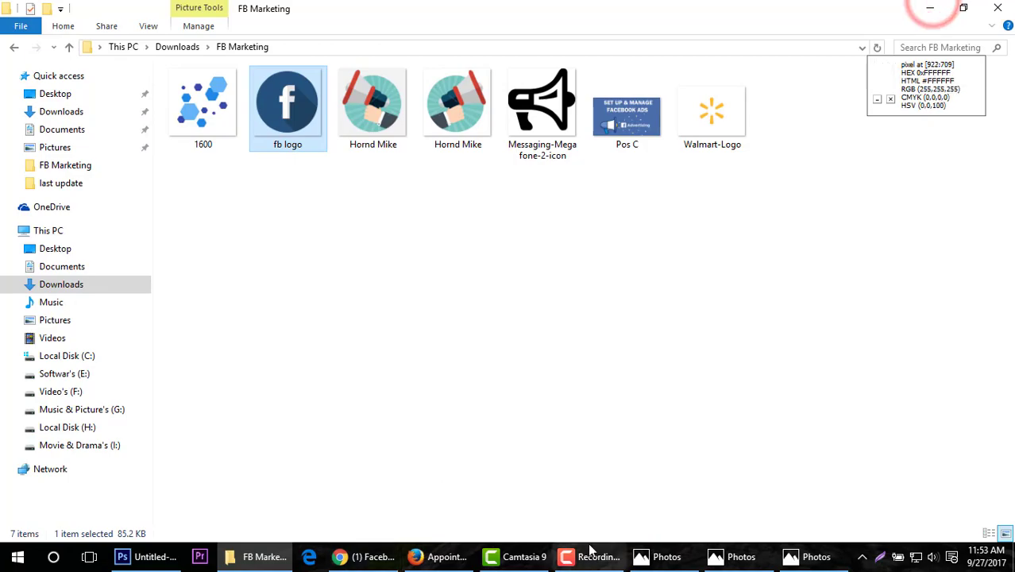
Step: Close the open picture windows in Photos and return to Photoshop
click(667, 556)
click(877, 47)
click(786, 556)
click(999, 9)
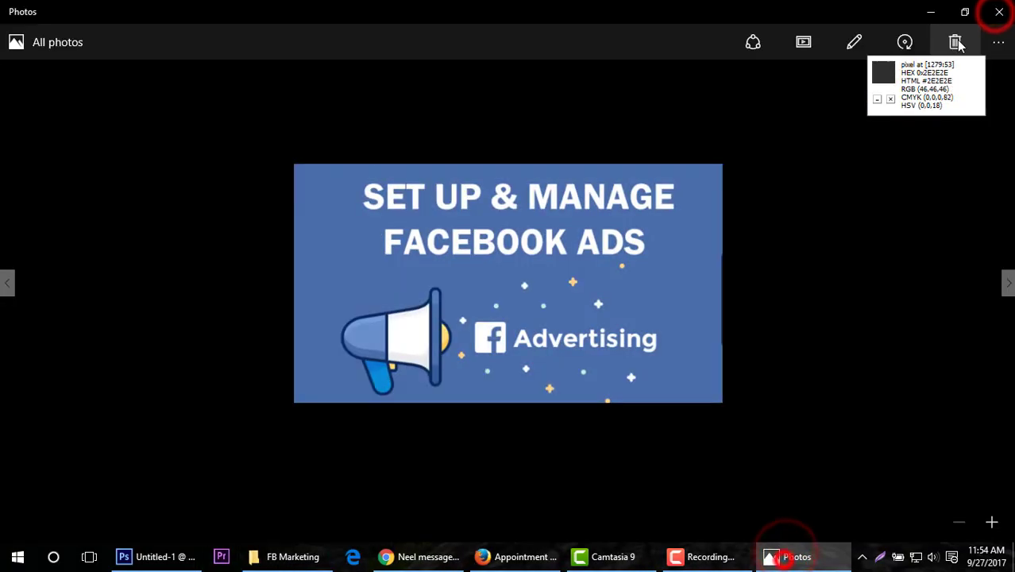
click(204, 558)
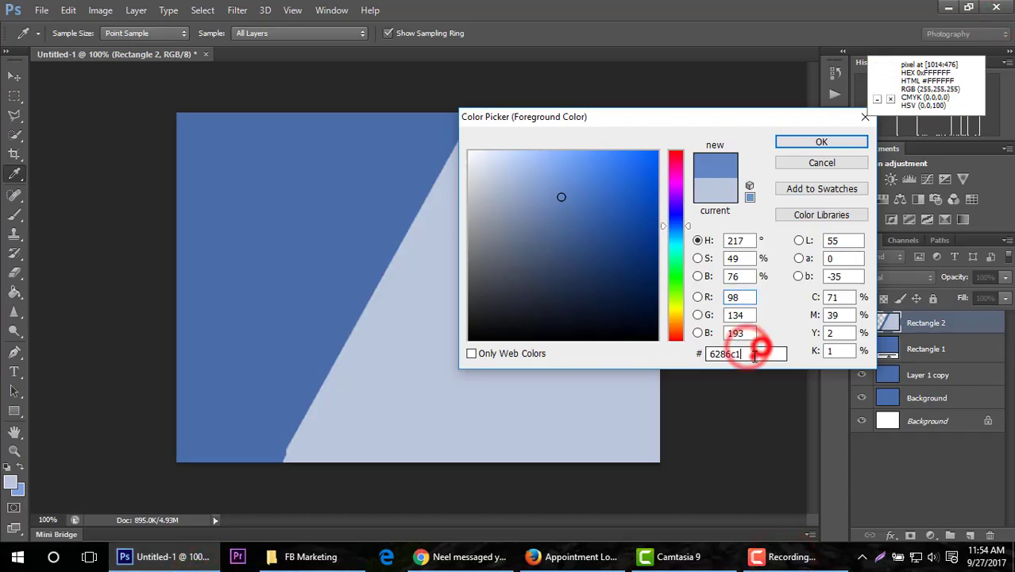
Step: Set the foreground colour to dark blue 1E4262 and fill the slanted shape with it
drag(756, 355, 670, 363)
text(1E4262)
click(821, 143)
click(508, 182)
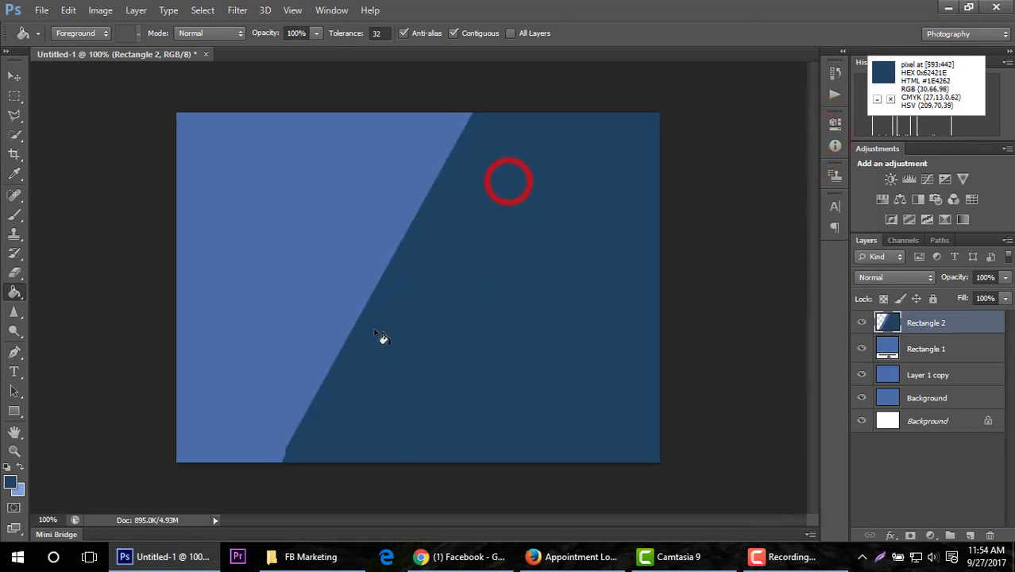
Step: Enlarge the dark slanted shape to about 141.56% width and 126.20% height so it extends past the canvas edges
key(v)
drag(437, 297, 449, 292)
key(ctrl+t)
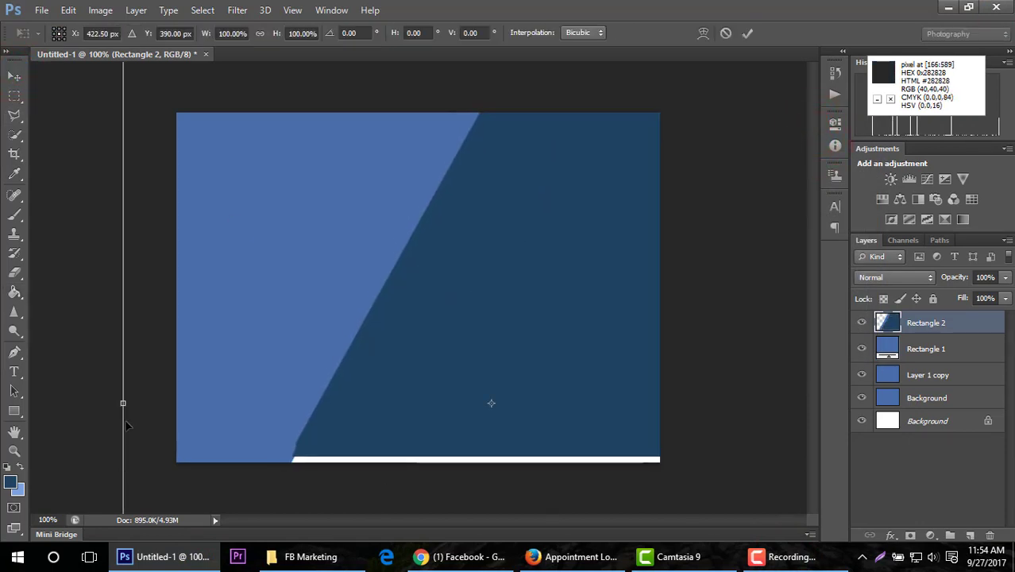
drag(120, 403, 81, 406)
scroll(821, 503, down, 3)
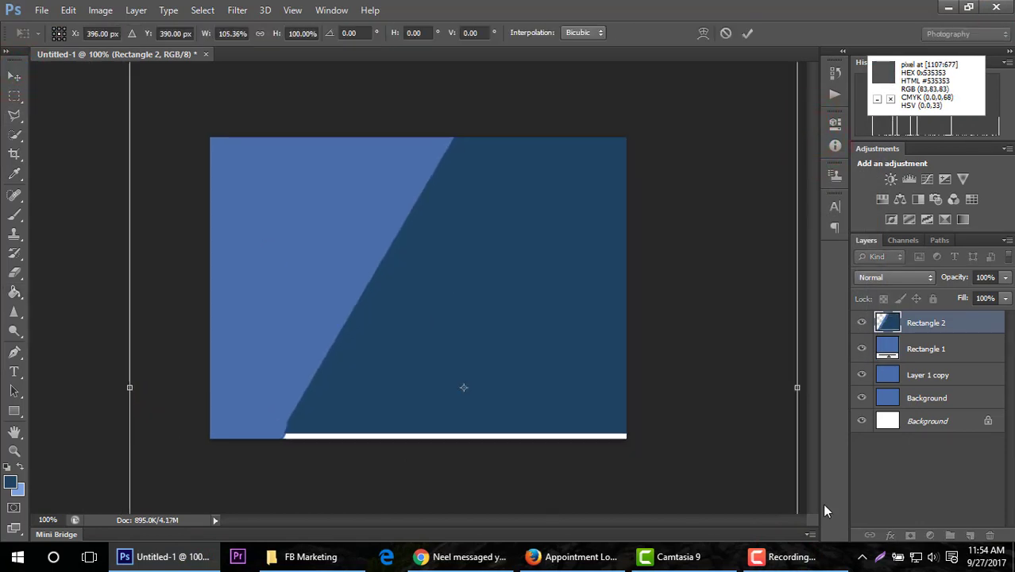
drag(585, 163, 645, 107)
drag(564, 208, 556, 244)
click(637, 152)
double_click(521, 250)
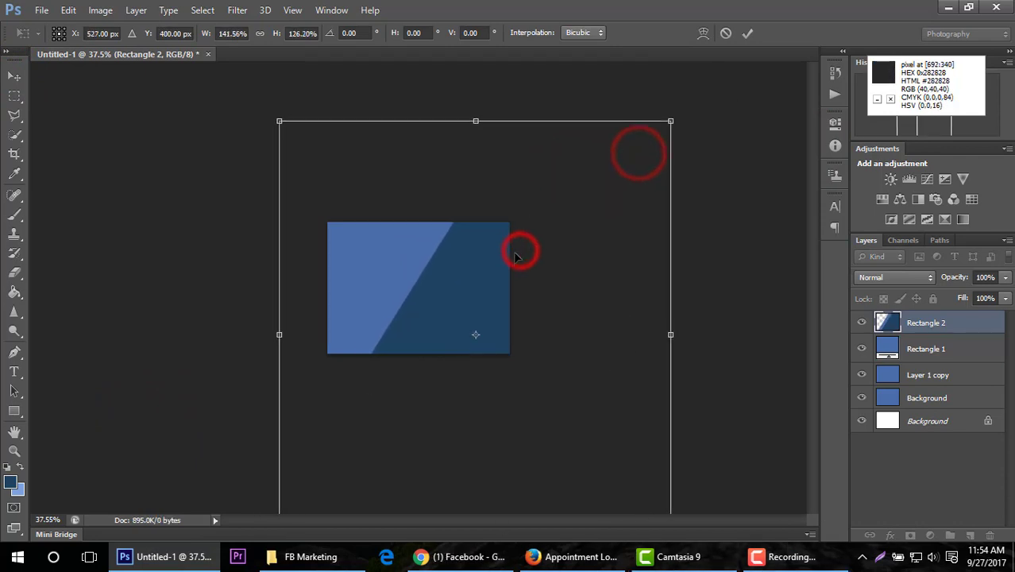
key(ctrl+0)
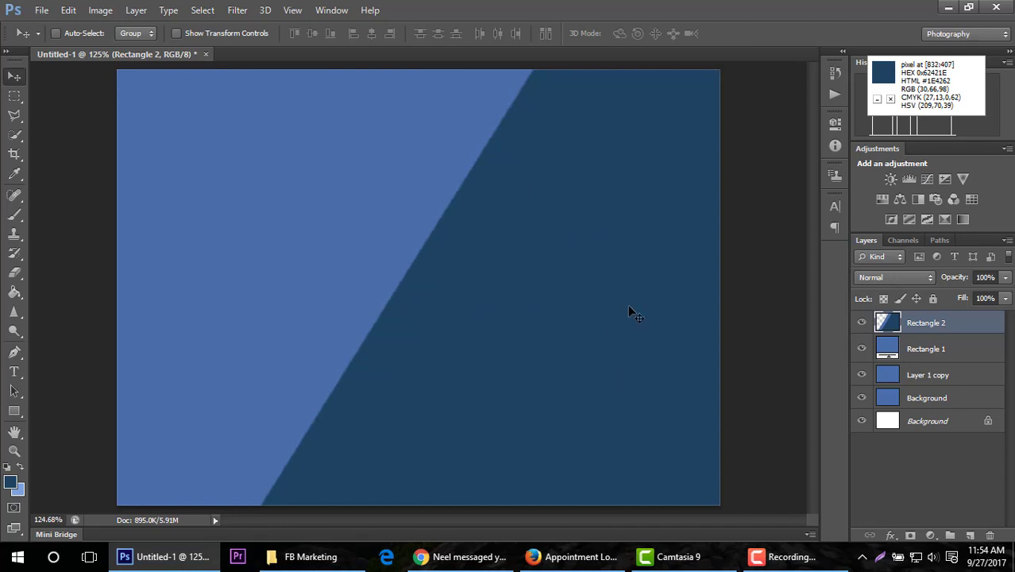
key(ctrl+1)
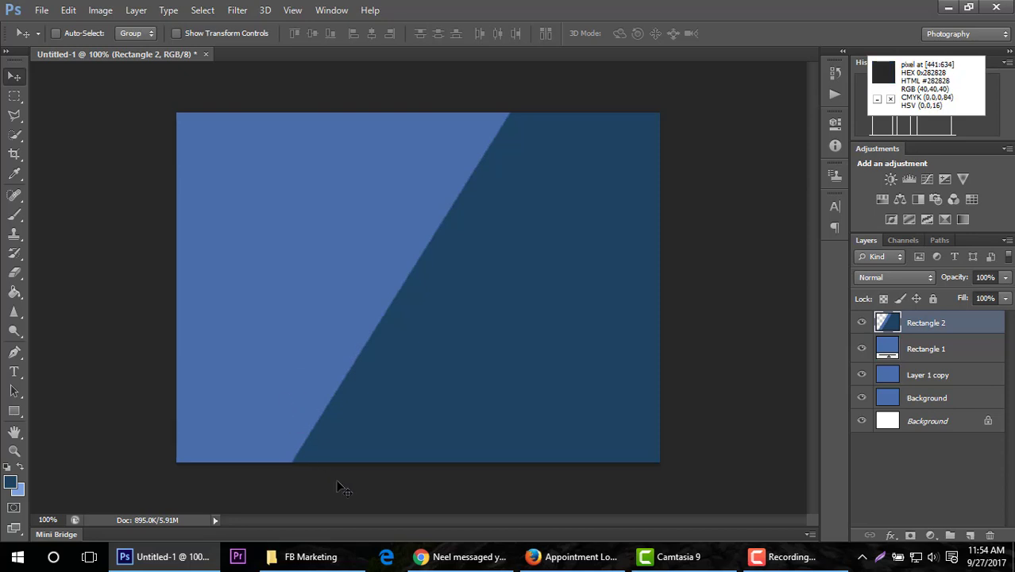
Step: Move the dark slanted shape right and down to about X 596 px, Y 460 px
key(ctrl+t)
drag(751, 221, 782, 265)
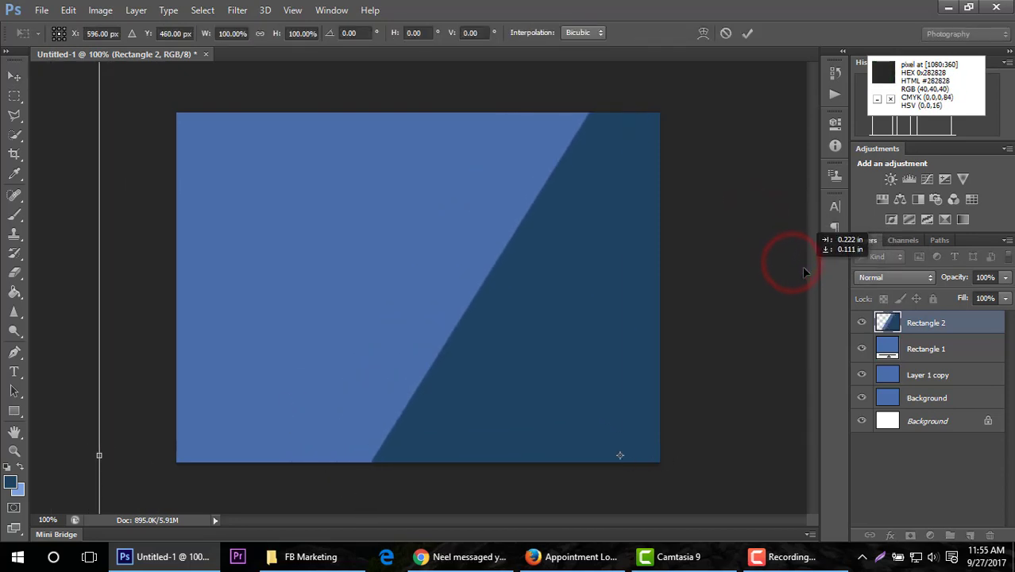
key(Return)
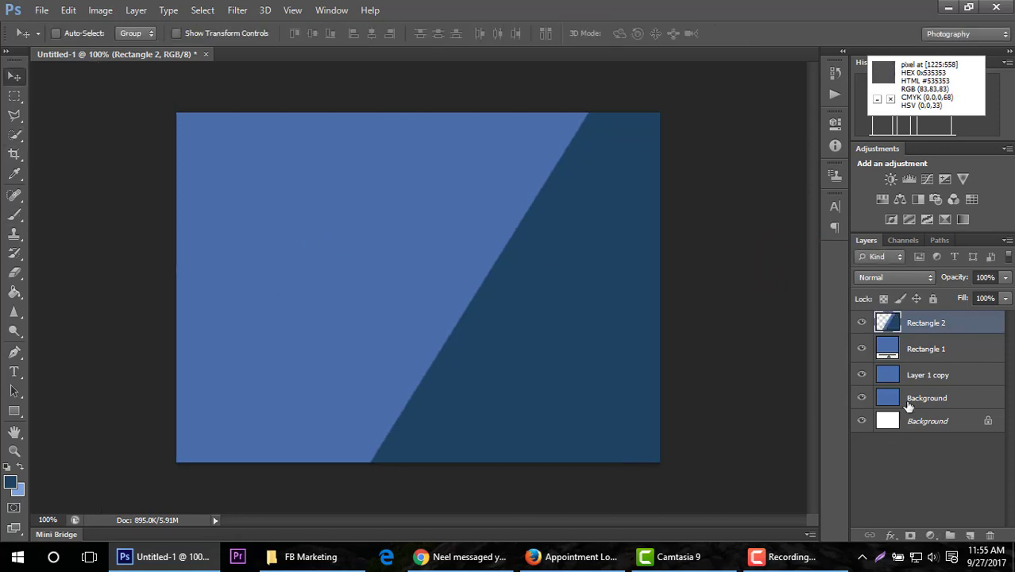
Step: Delete the Rectangle 1 layer and make Rectangle 2 the active layer
click(859, 351)
click(987, 537)
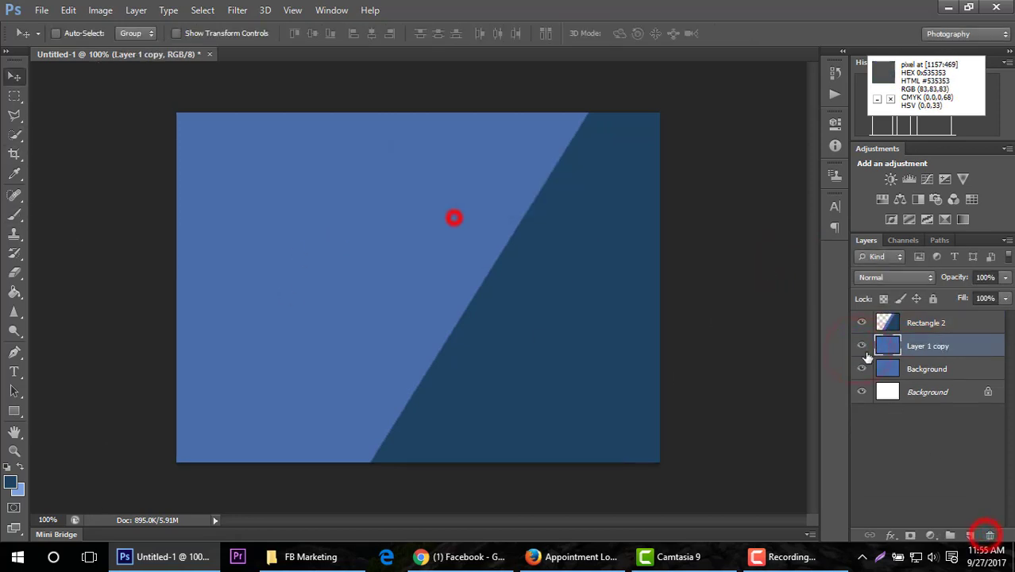
click(921, 322)
Step: Place the Hornd Mike image with the right-facing megaphone and scale it down proportionally to about 13.28%
click(41, 9)
click(69, 246)
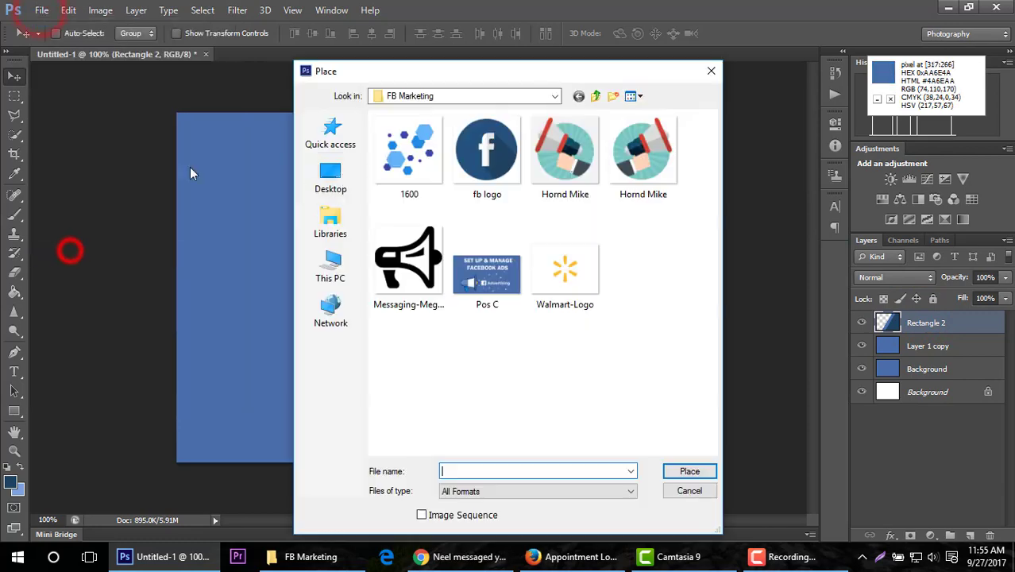
click(633, 158)
double_click(633, 157)
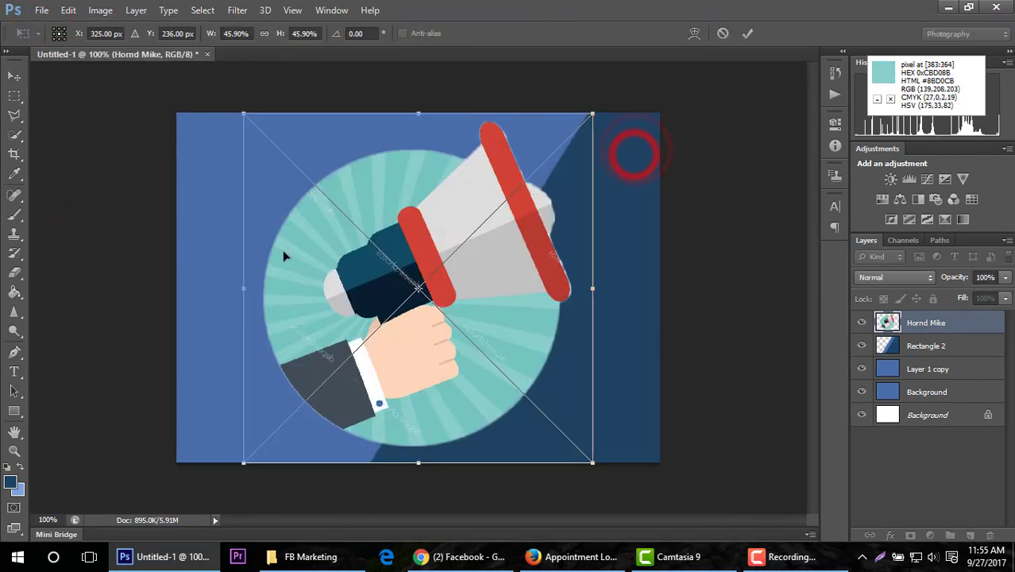
drag(242, 114, 481, 375)
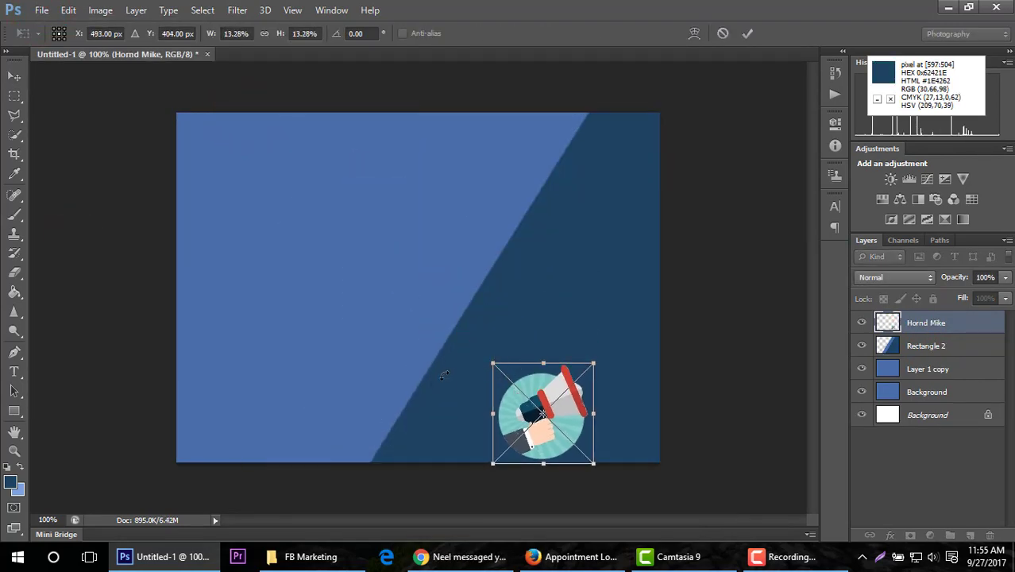
Step: Move the megaphone image to the lower-left part of the canvas, enlarge it and tilt it slightly counterclockwise
drag(531, 403, 318, 314)
drag(386, 276, 422, 223)
mouse_move(202, 344)
mouse_down()
mouse_move(213, 369)
mouse_move(188, 317)
mouse_move(181, 221)
mouse_move(199, 336)
mouse_up()
drag(332, 325, 208, 416)
drag(356, 366, 289, 380)
drag(385, 331, 394, 360)
drag(326, 293, 339, 277)
drag(315, 345, 340, 317)
drag(287, 254, 288, 258)
drag(371, 415, 359, 405)
key(Return)
drag(352, 359, 335, 383)
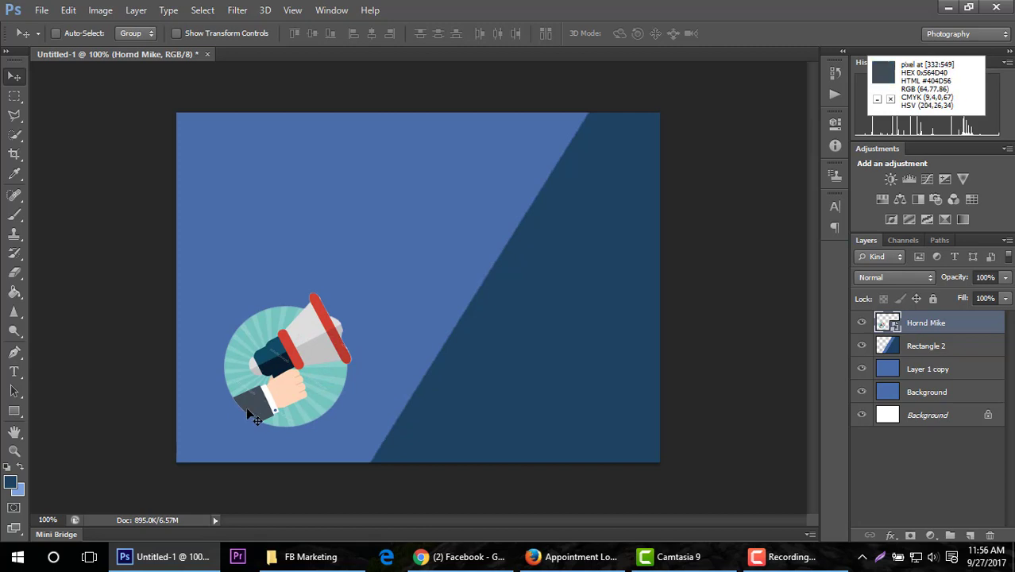
Step: Scale the megaphone image to about 22.13% width and 20.68% height and nudge it slightly up and right
key(ctrl+t)
drag(220, 437, 199, 454)
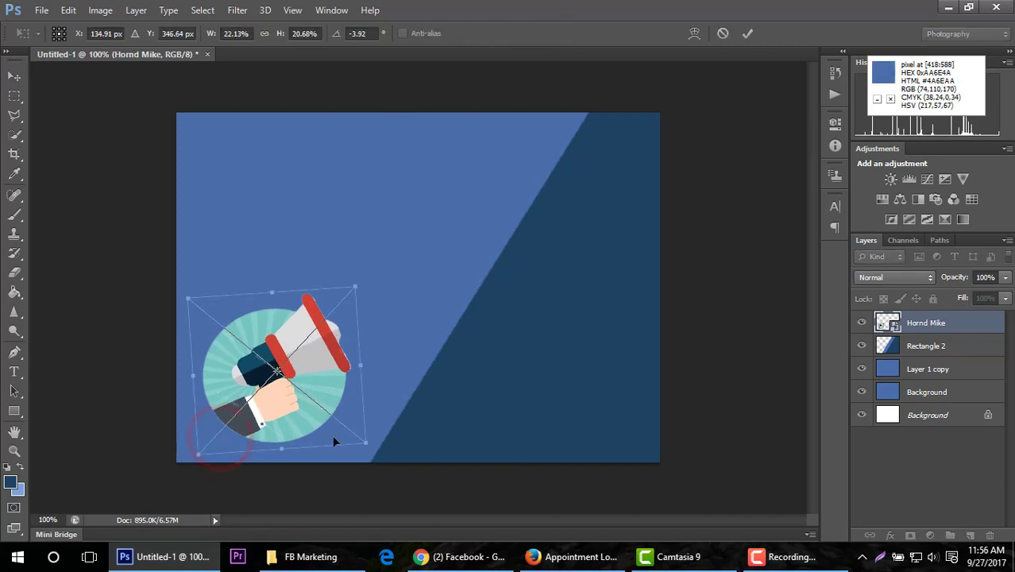
key(Return)
drag(310, 383, 316, 375)
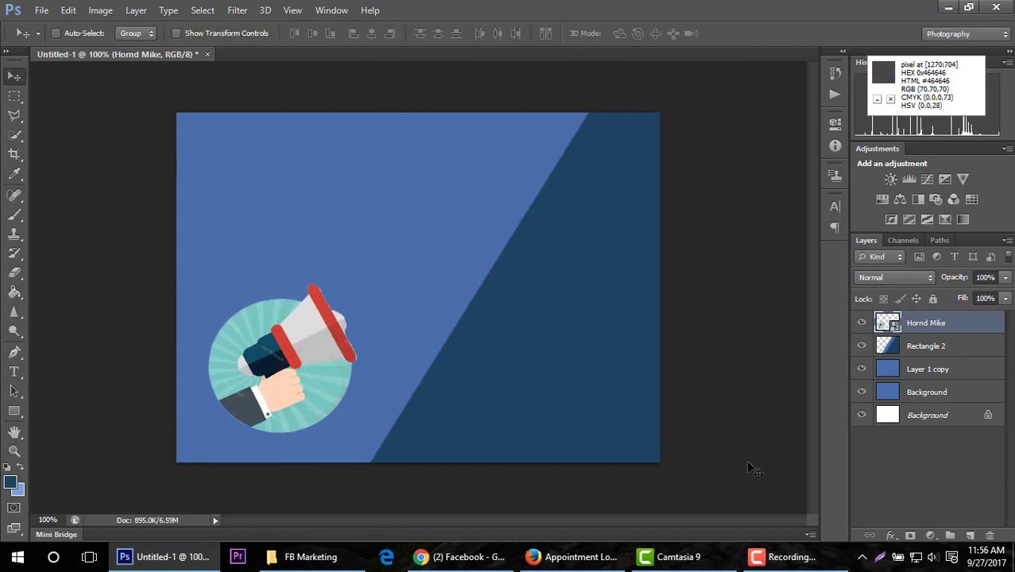
Step: Rasterize the Hornd Mike layer
right_click(888, 370)
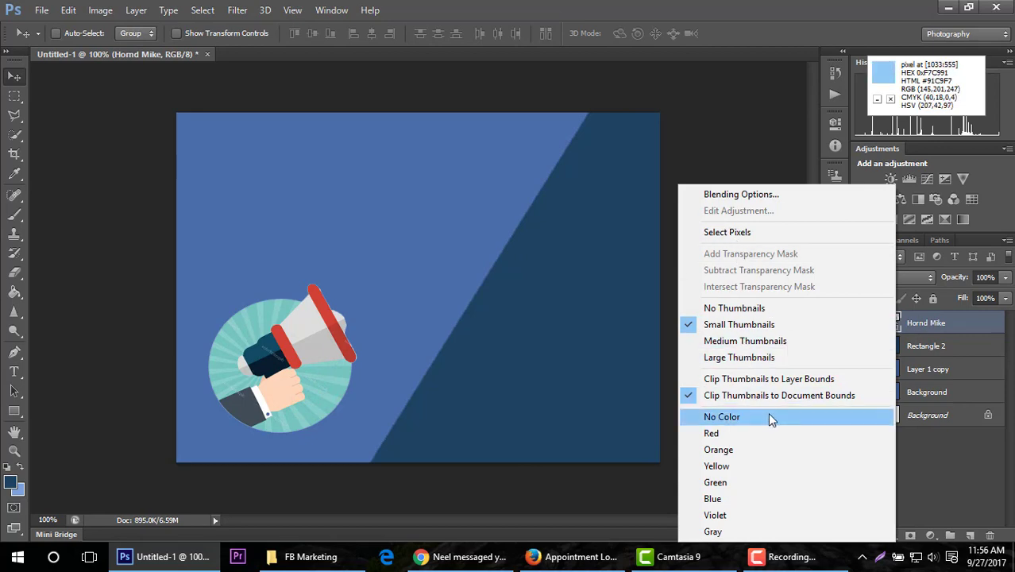
right_click(946, 327)
click(693, 208)
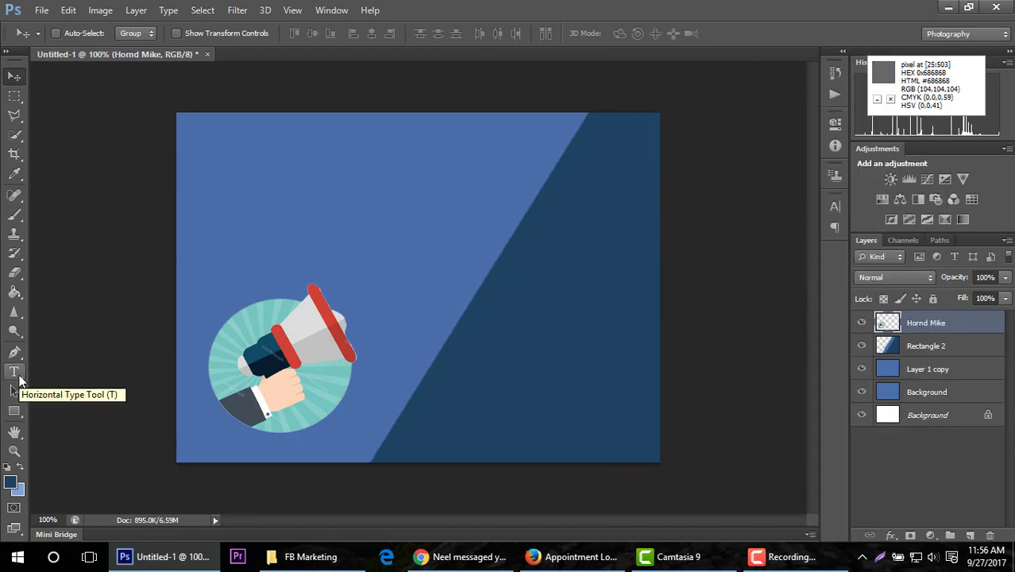
Step: Choose the Horizontal Type Tool and examine the headline wording in the Pos C reference image from the FB Marketing folder
click(36, 12)
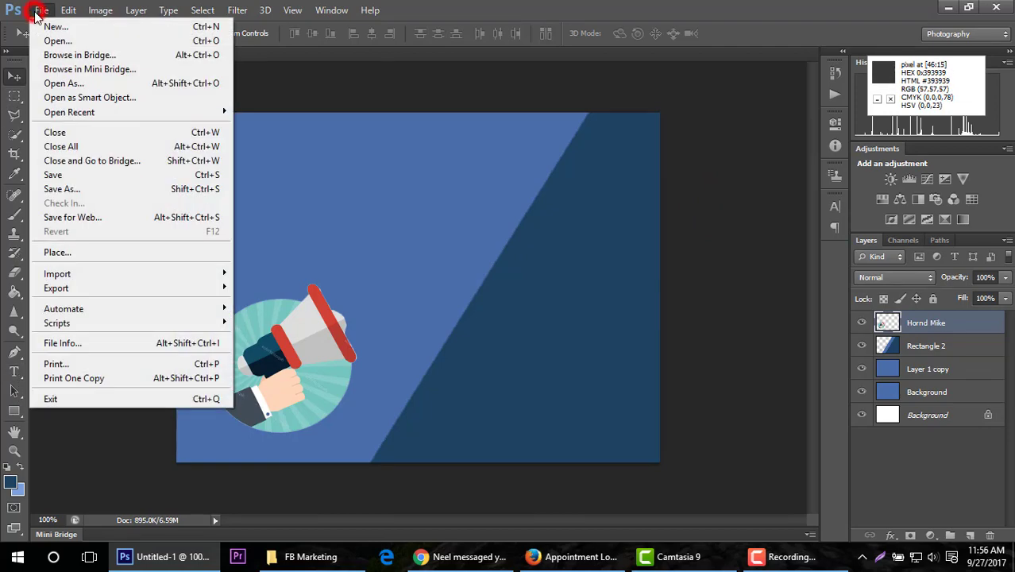
click(16, 370)
click(317, 555)
double_click(626, 126)
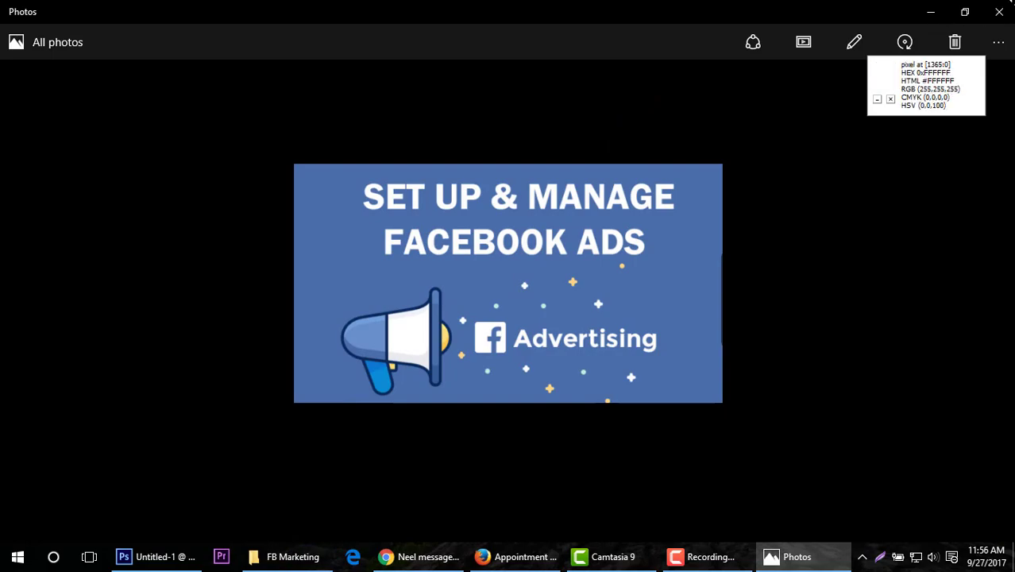
click(1004, 9)
click(477, 548)
click(163, 564)
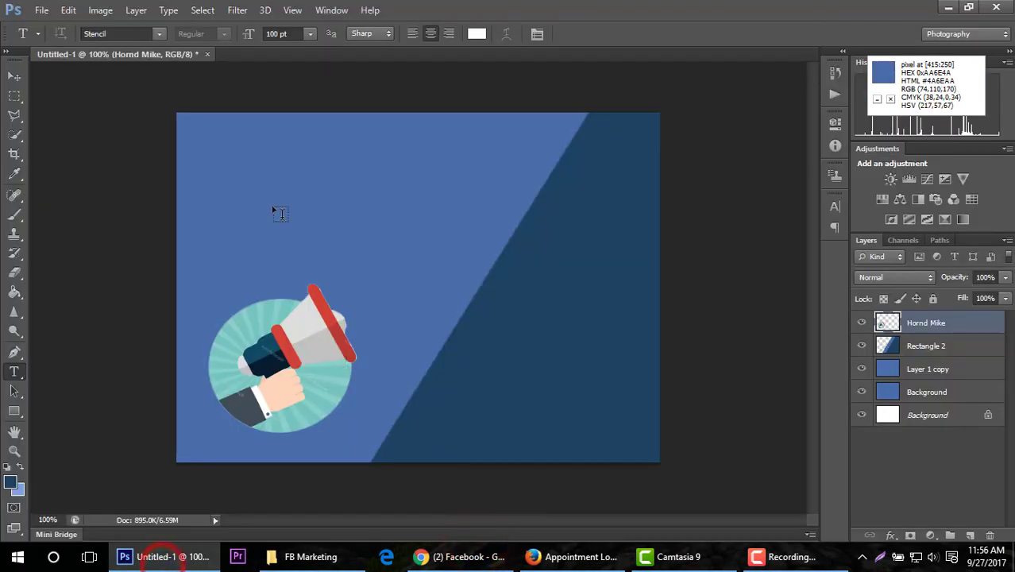
Step: Start a text line near the upper edge of the lighter blue area and enter SEY
click(280, 156)
click(154, 33)
click(145, 35)
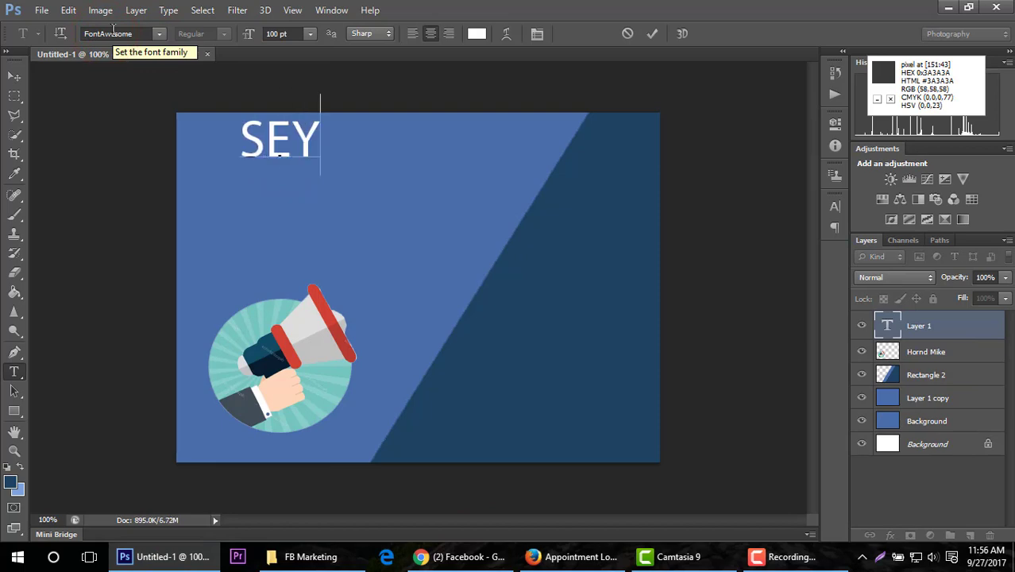
click(117, 33)
click(159, 34)
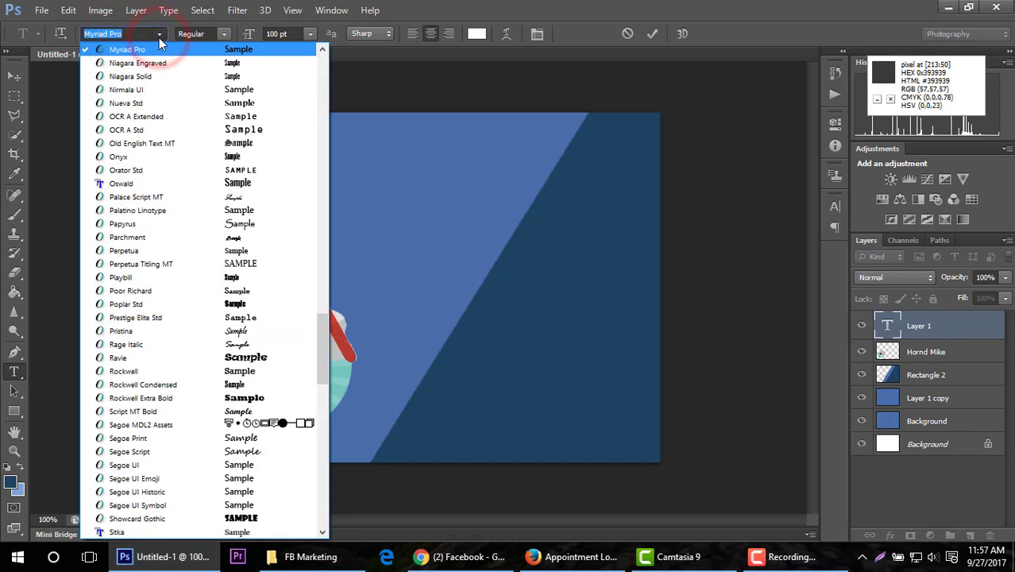
click(159, 36)
click(159, 36)
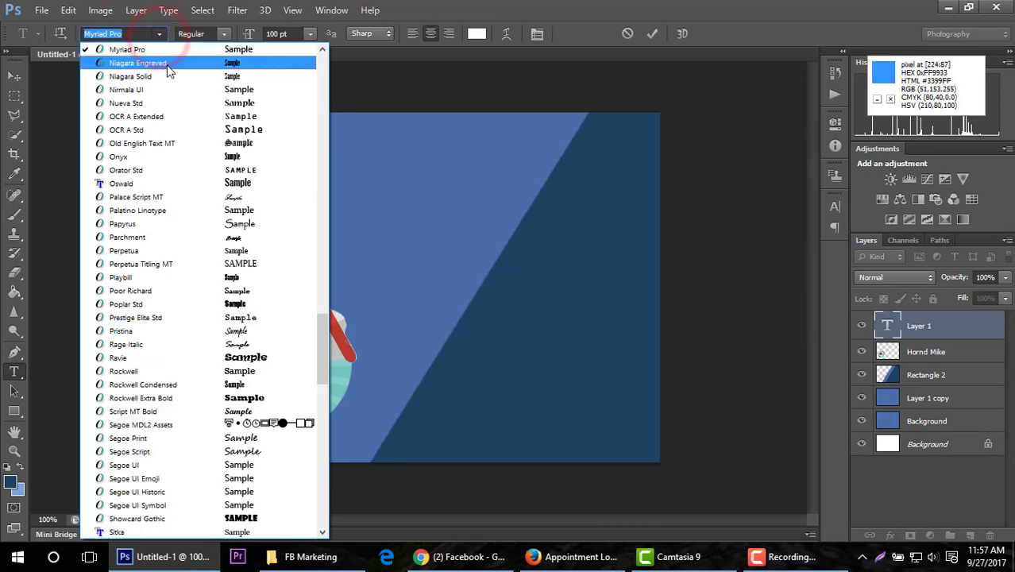
text(Gabriola)
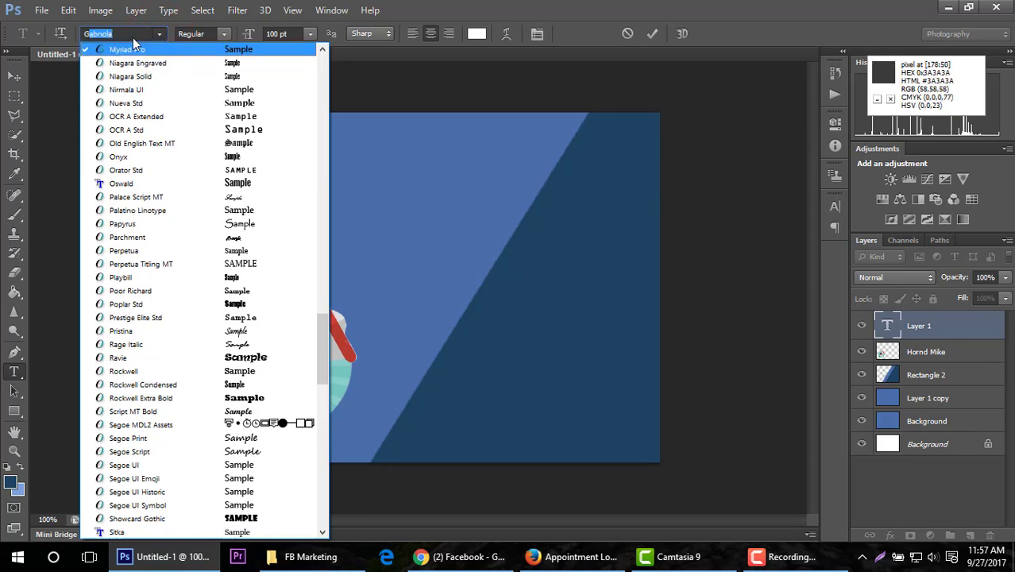
click(186, 52)
Step: Remove the Y from the headline text and set its font to Segoe UI
click(283, 142)
click(319, 138)
key(BackSpace)
drag(317, 136, 226, 136)
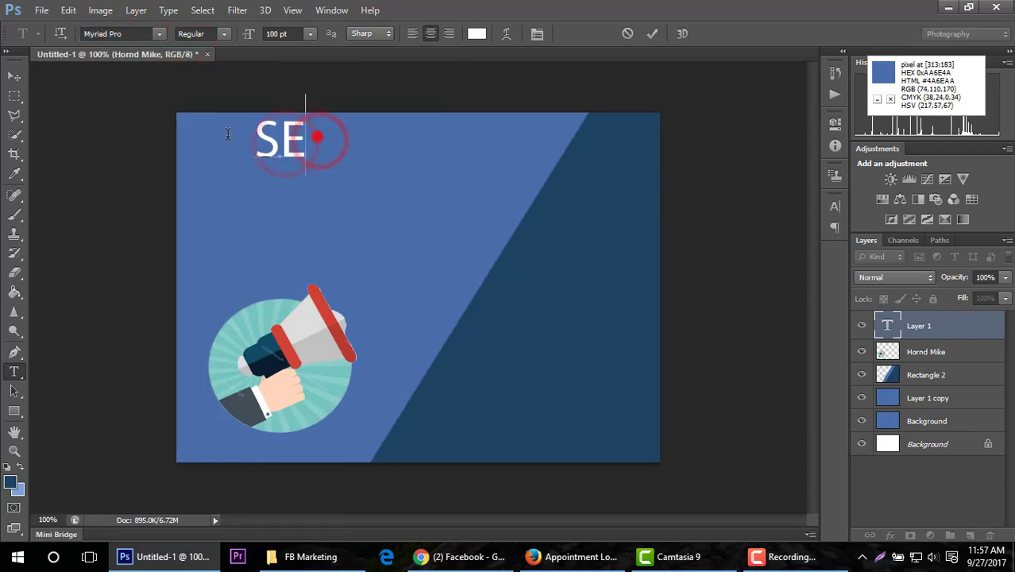
click(161, 35)
drag(322, 347, 322, 351)
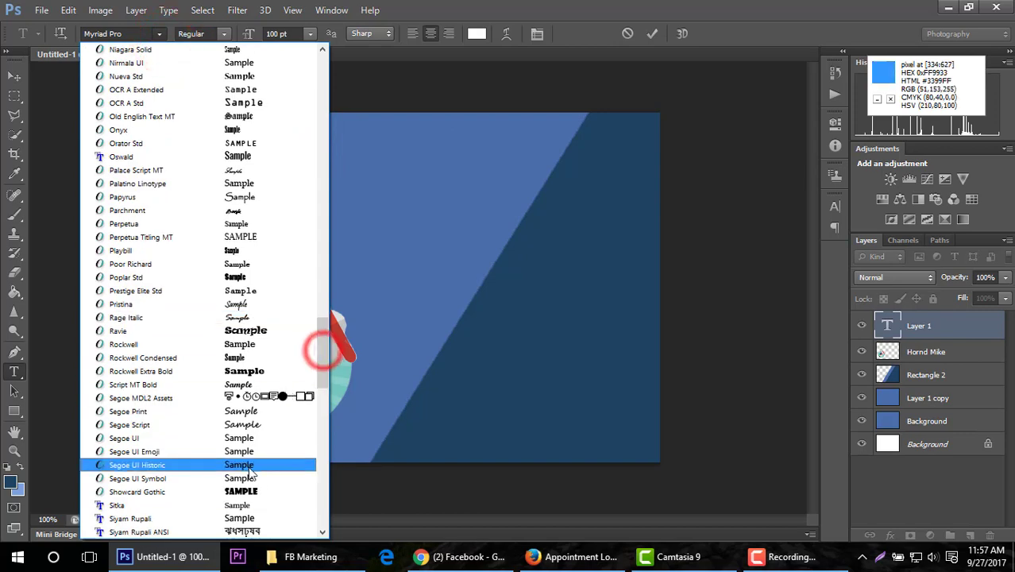
click(238, 437)
click(335, 154)
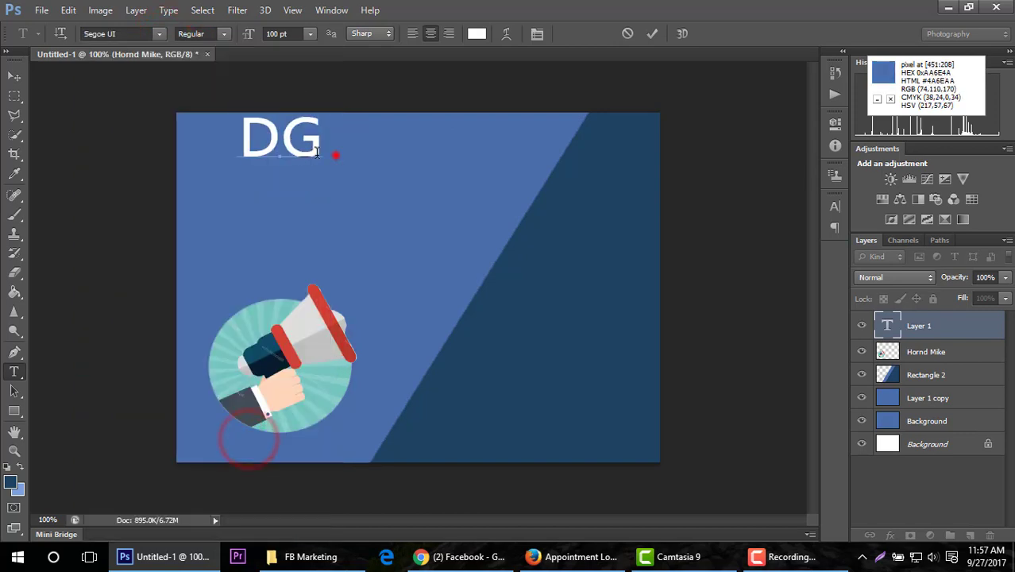
Step: Change the headline font to Calibri and enter SE as its text
click(159, 34)
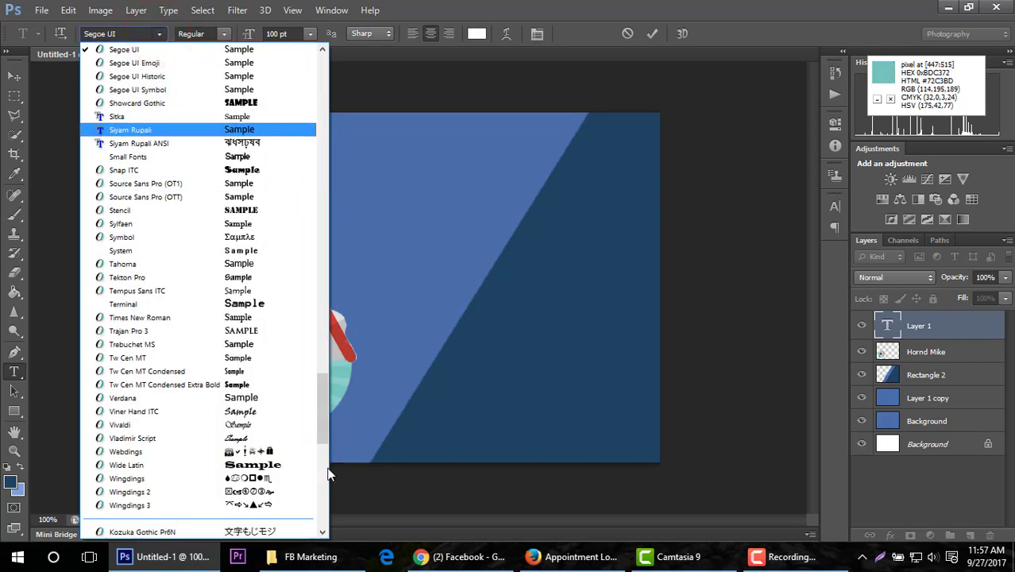
drag(323, 408, 306, 80)
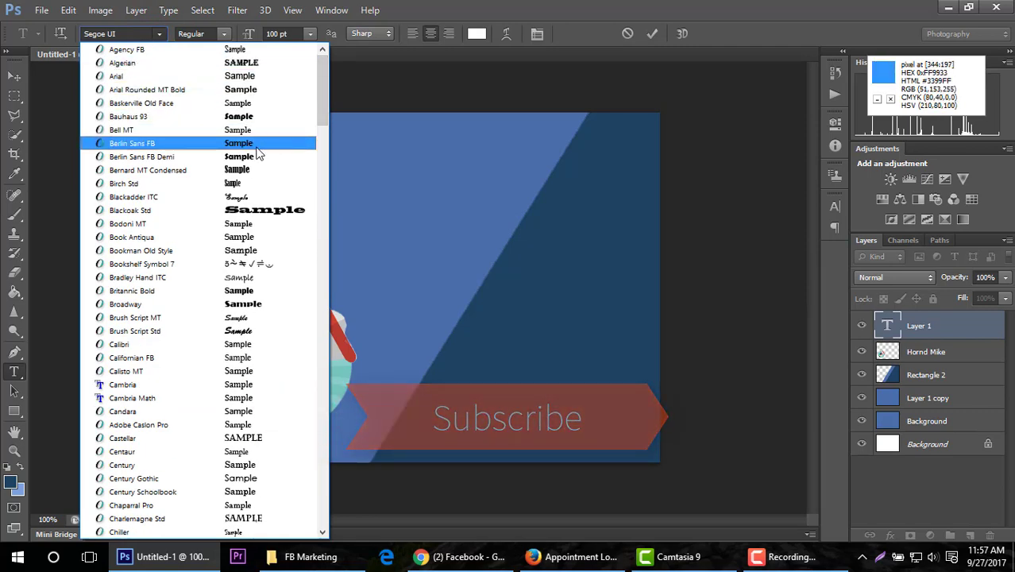
click(255, 344)
text(SE)
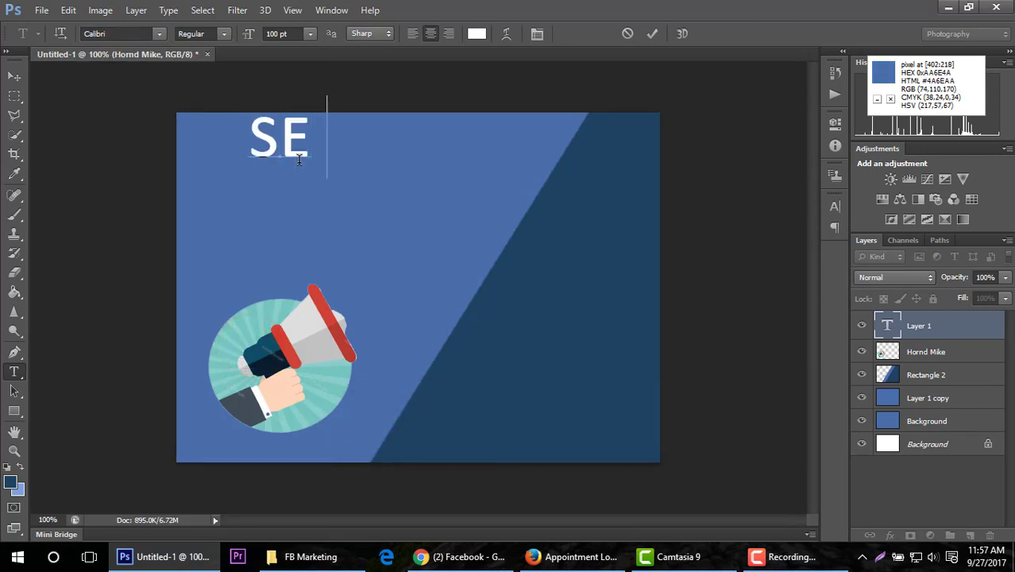
text(LUO)
key(BackSpace)
key(BackSpace)
key(BackSpace)
Step: Set the size of the whole headline text to 72 pt
key(ctrl+a)
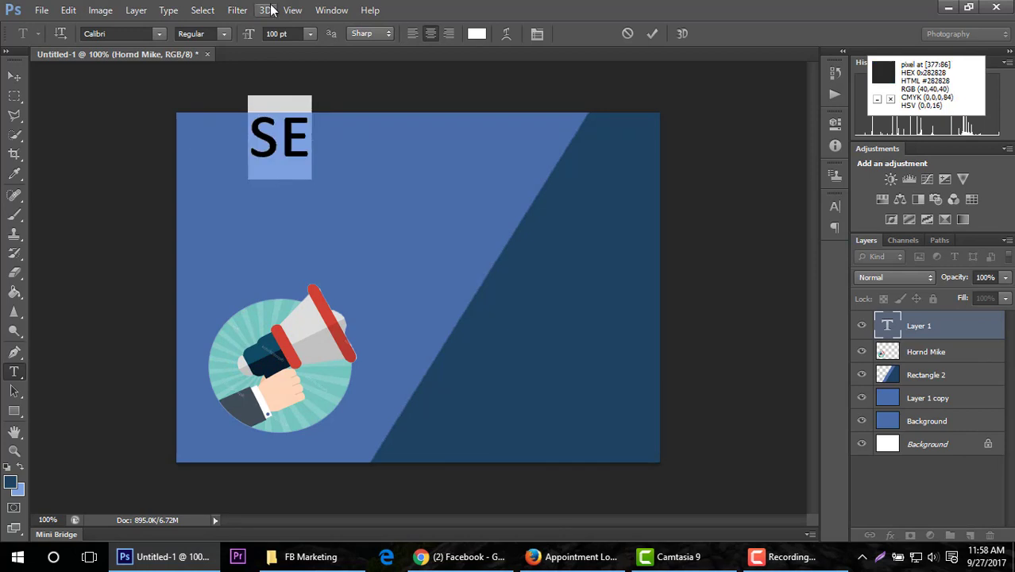
click(310, 34)
click(309, 286)
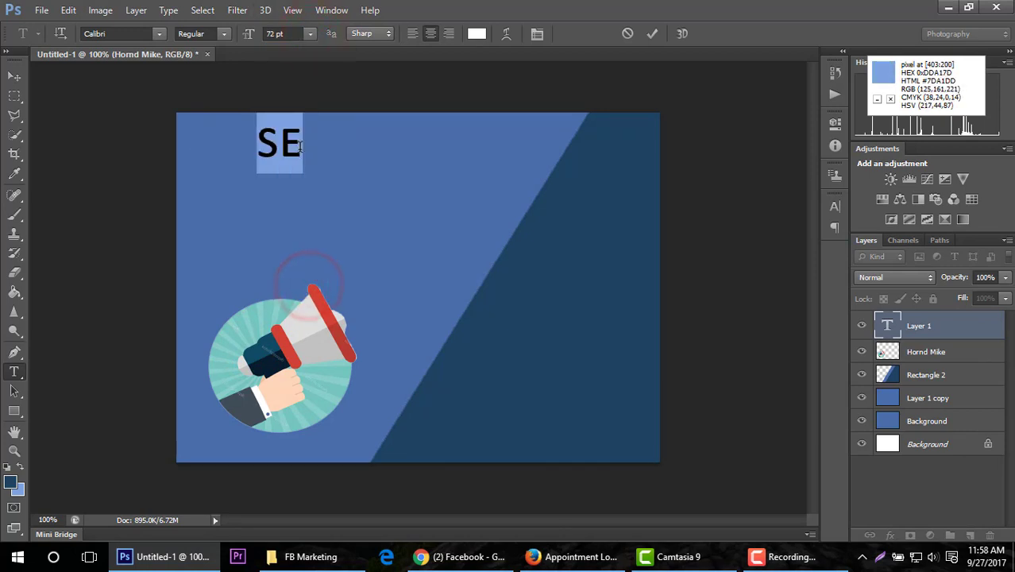
Step: Extend the headline wording to read SETUP & MANAGE YOUR
text(TUP)
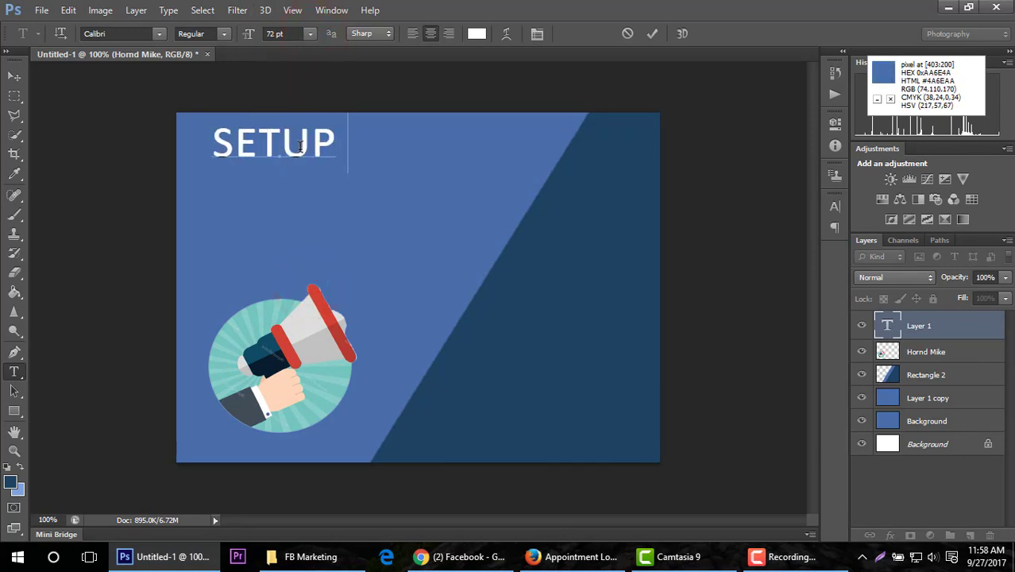
text( 7&)
key(BackSpace)
key(BackSpace)
key(BackSpace)
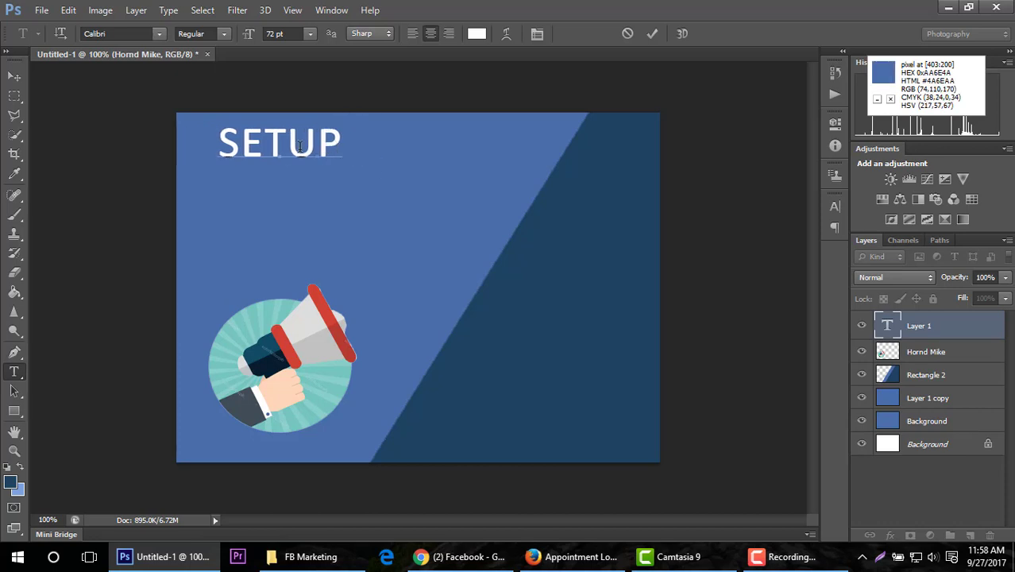
text(A)
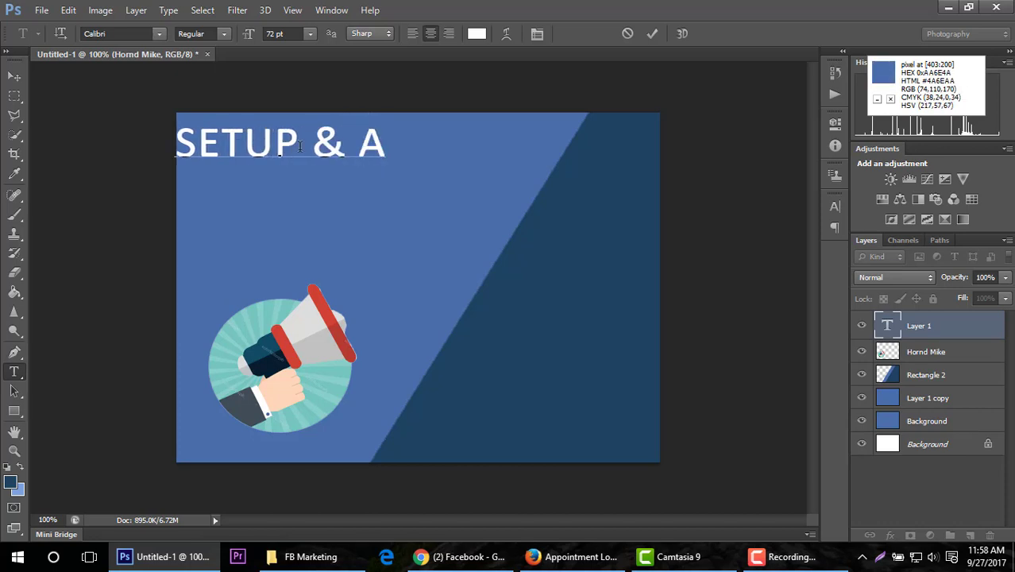
key(BackSpace)
text(MANAGE YOUR)
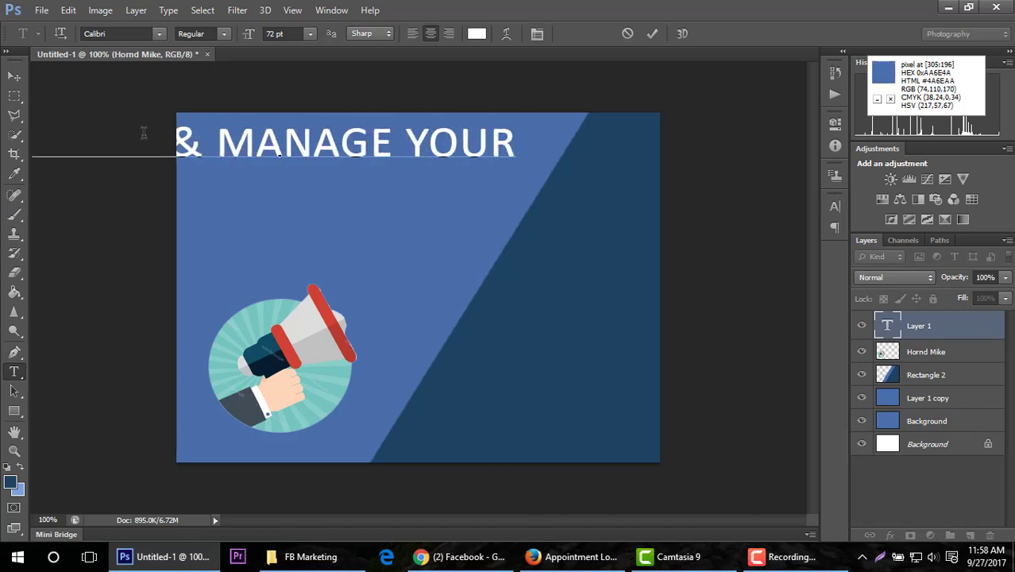
Step: Move the headline so the whole line fits across the upper part of the canvas
click(15, 76)
drag(374, 151, 492, 181)
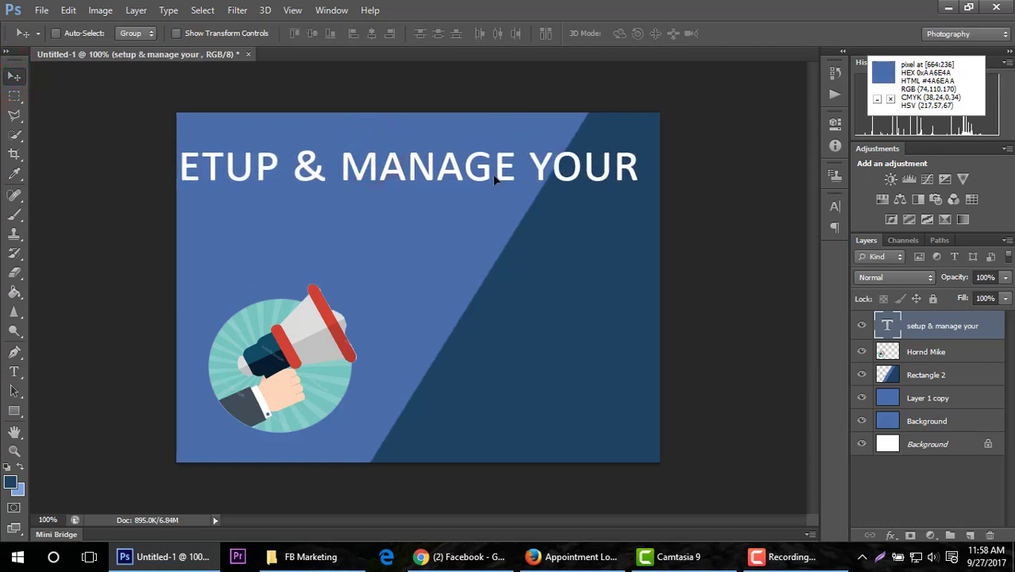
drag(386, 172, 407, 172)
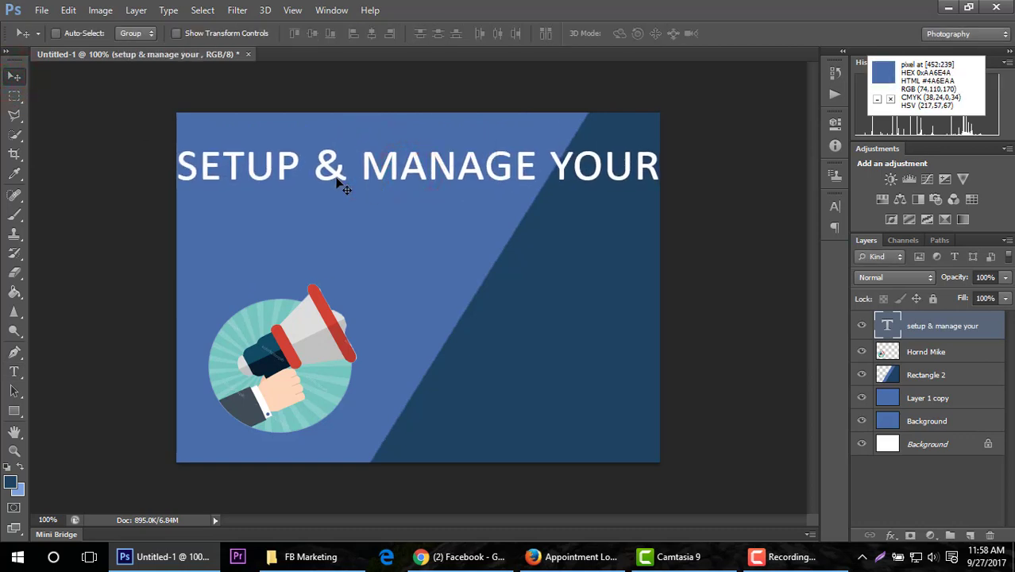
Step: Narrow the headline to about 90.5% width and reposition it with a small margin from the canvas's right edge
key(ctrl+t)
drag(176, 165, 222, 165)
click(14, 77)
click(470, 218)
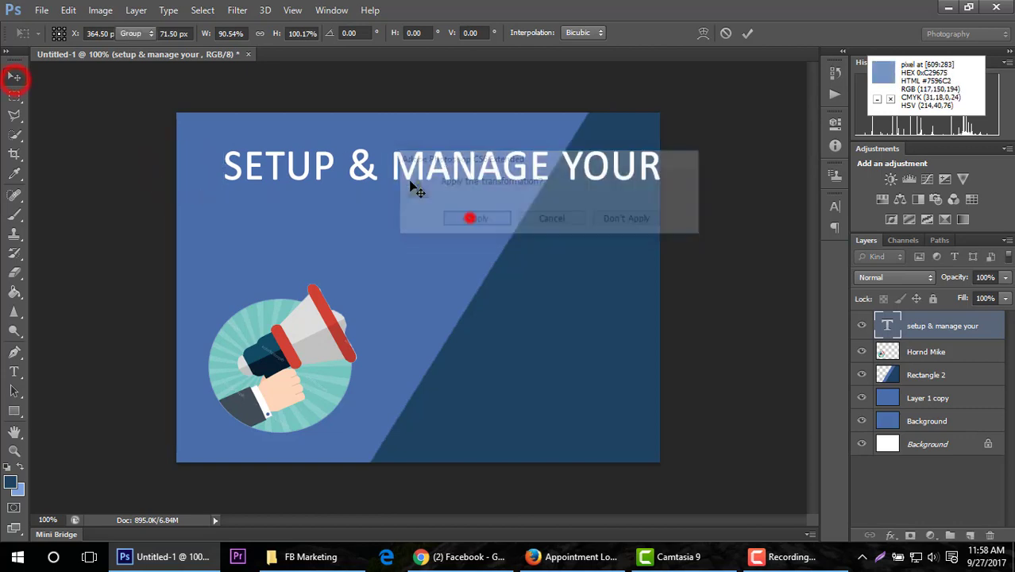
drag(392, 173, 374, 179)
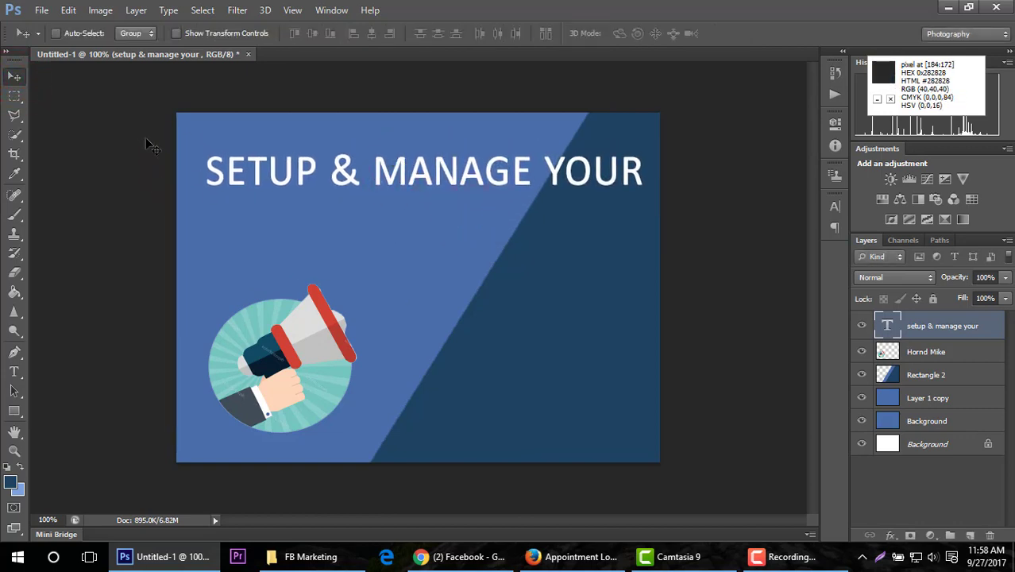
Step: Add a second line reading Facebook below SETUP & MANAGE YOUR in the same text layer
click(13, 370)
click(275, 176)
click(639, 178)
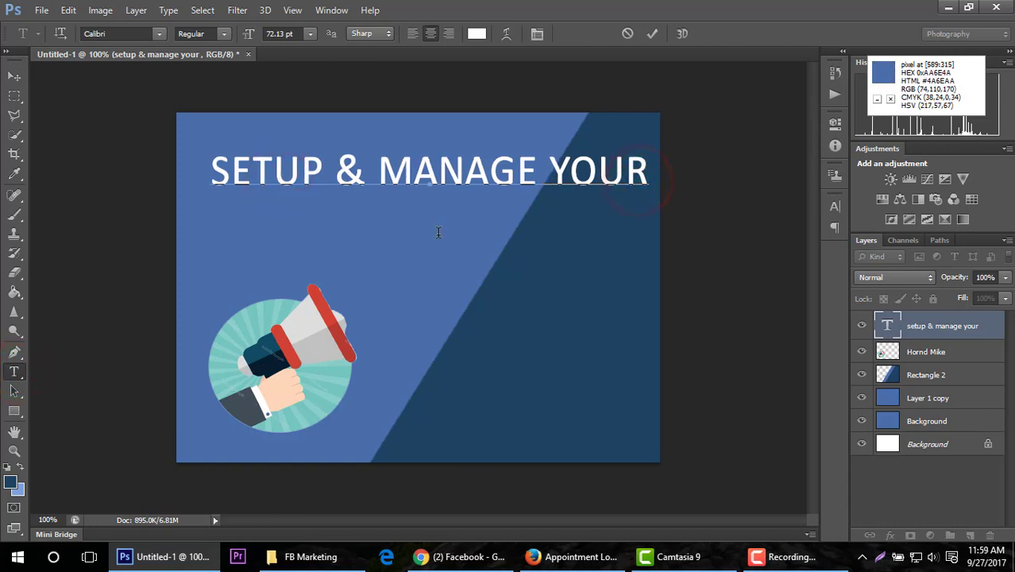
key(Return)
text(FaceBokk)
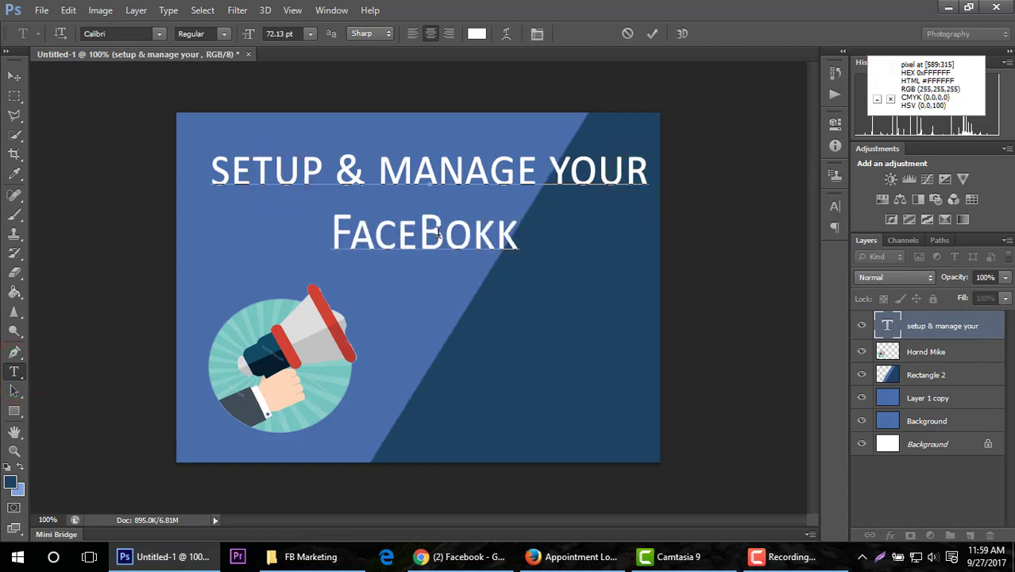
key(BackSpace)
key(BackSpace)
key(BackSpace)
key(BackSpace)
key(BackSpace)
key(BackSpace)
key(BackSpace)
key(BackSpace)
key(BackSpace)
text(F)
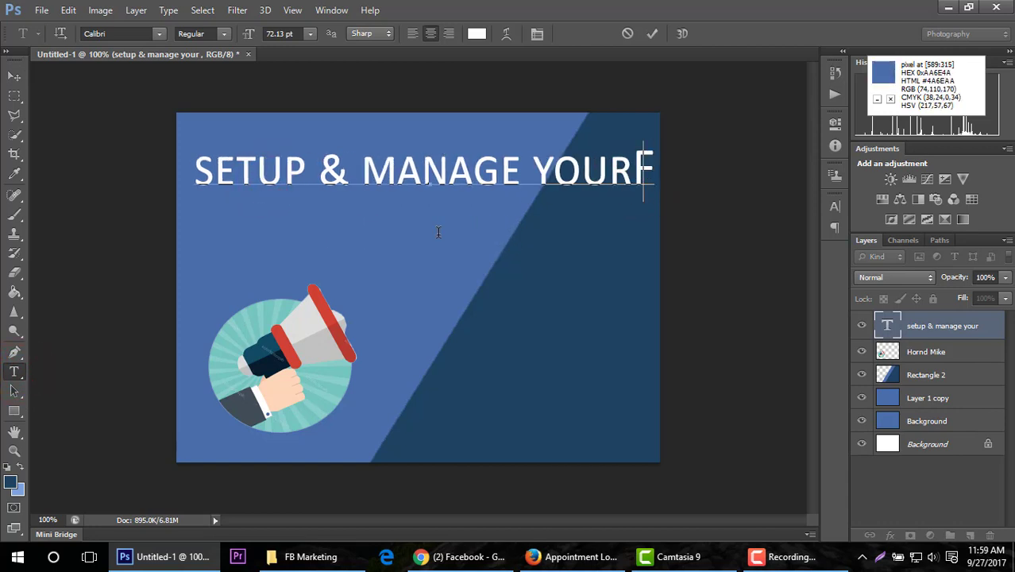
key(BackSpace)
text(Fa)
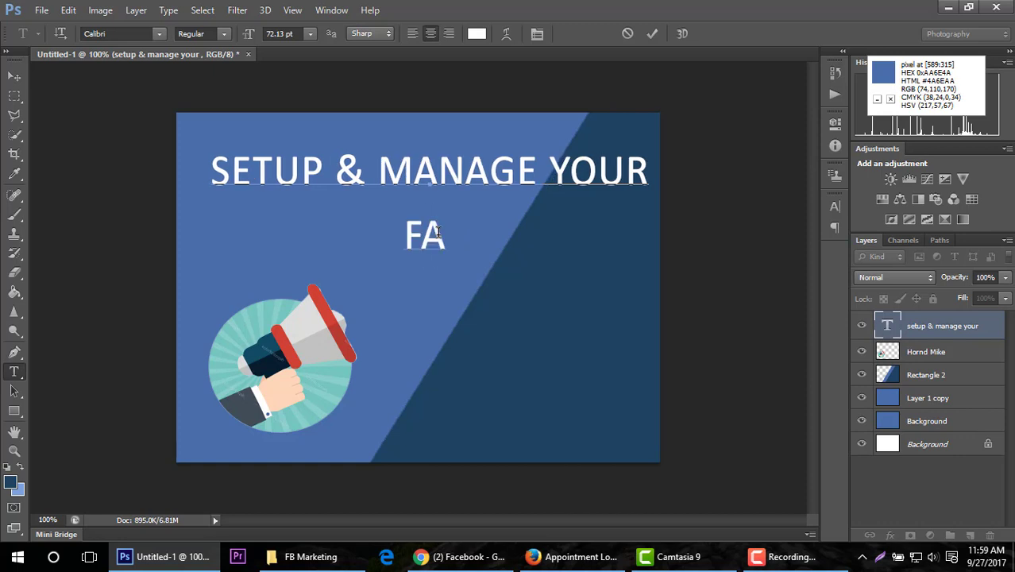
text(ce)
key(BackSpace)
key(BackSpace)
key(BackSpace)
text(book)
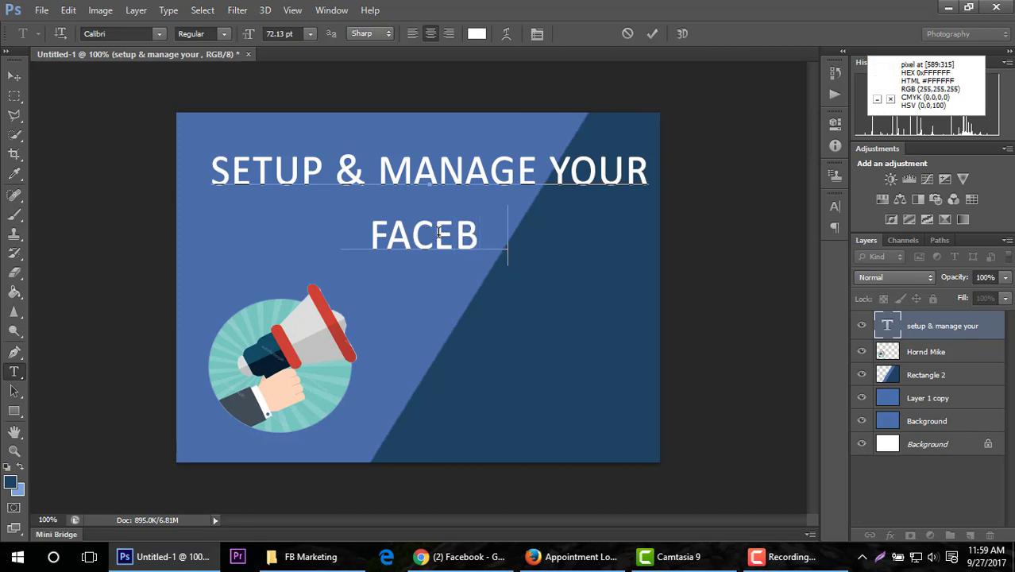
Step: Turn off Small Caps for the Facebook line and commit the text edit
drag(528, 235, 330, 235)
click(538, 33)
click(729, 312)
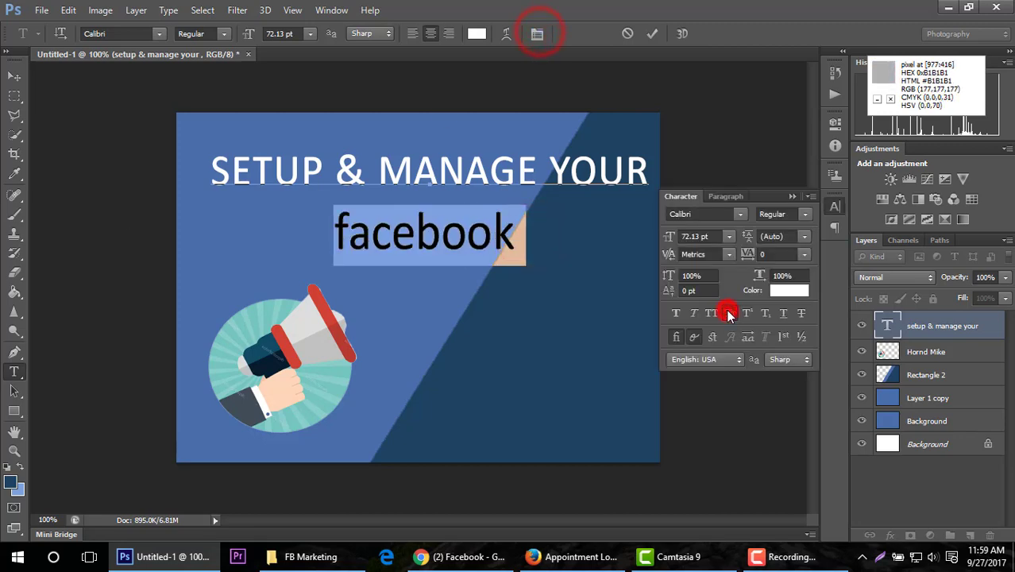
click(159, 35)
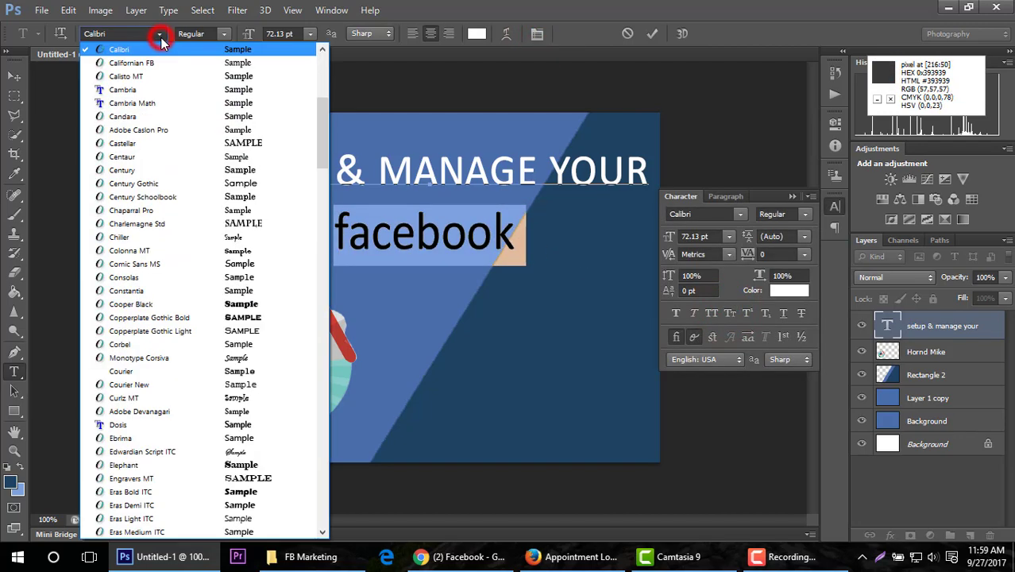
click(159, 34)
click(489, 263)
click(521, 238)
click(440, 275)
click(16, 71)
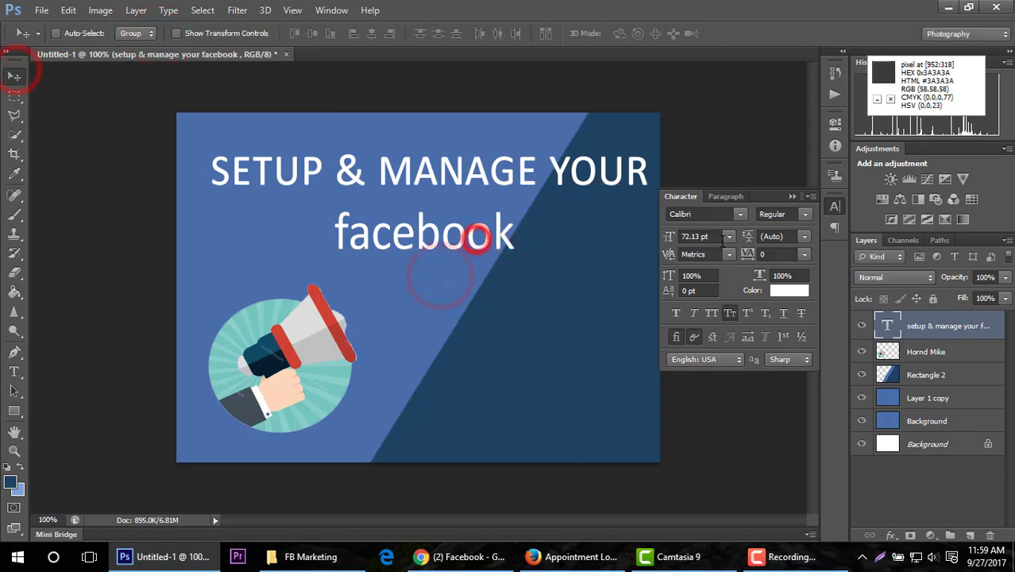
Step: Reopen the Facebook line for editing and check the headline wording in the Pos C reference image from the FB Marketing folder
click(11, 369)
click(440, 229)
click(313, 559)
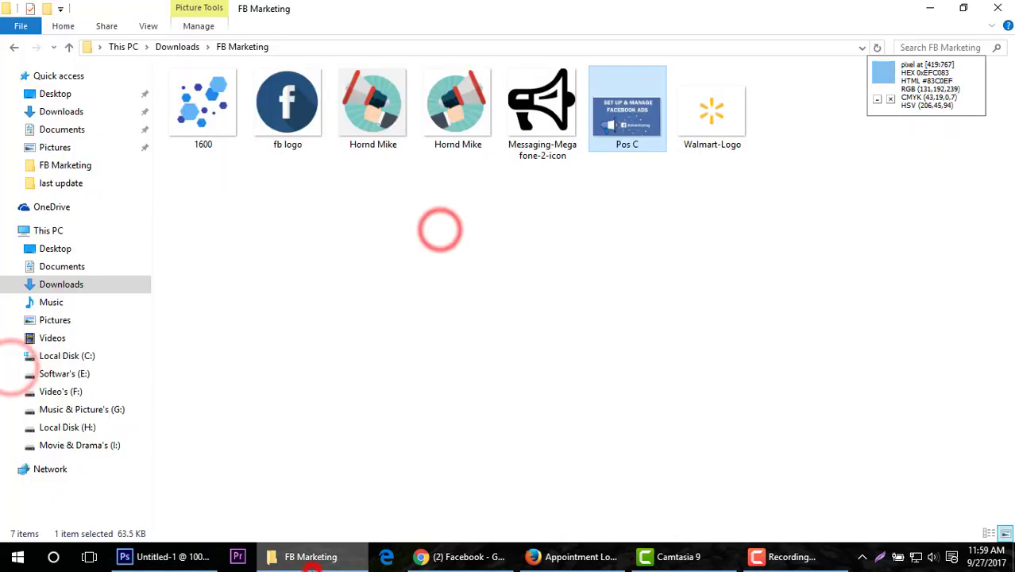
double_click(623, 132)
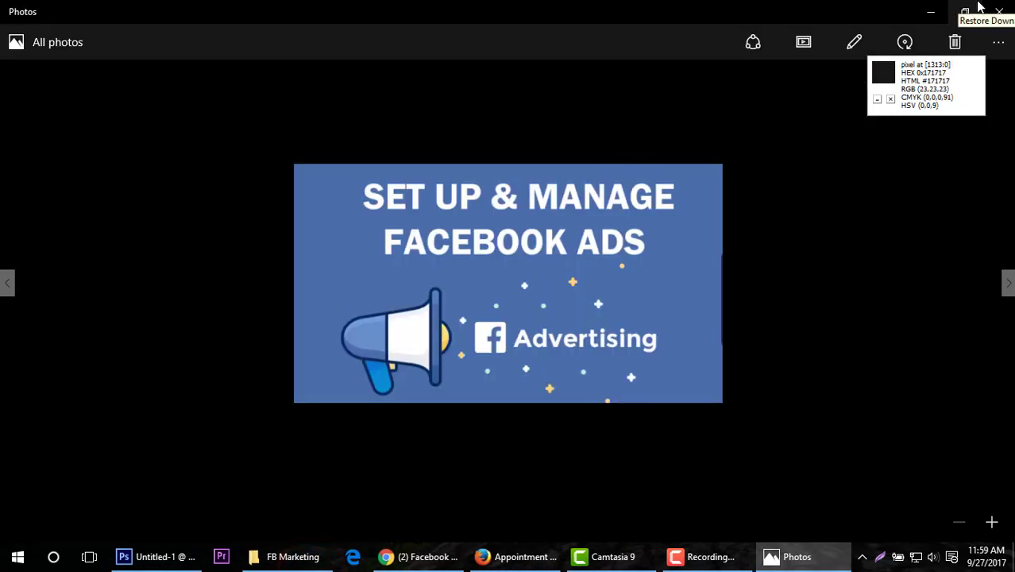
click(961, 10)
click(867, 49)
click(926, 7)
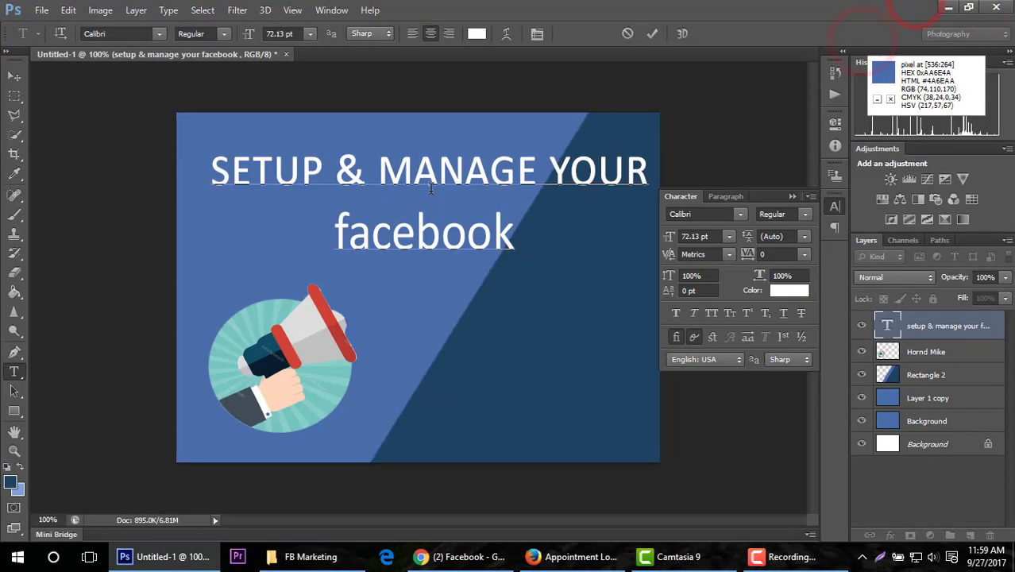